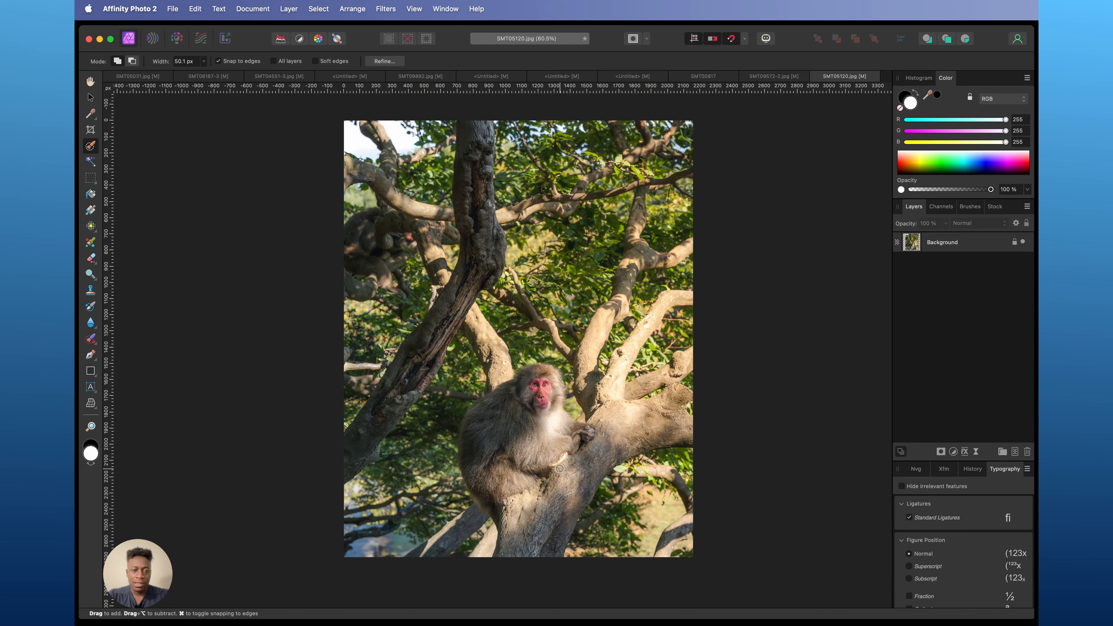
pyautogui.scroll(1, 560, 469)
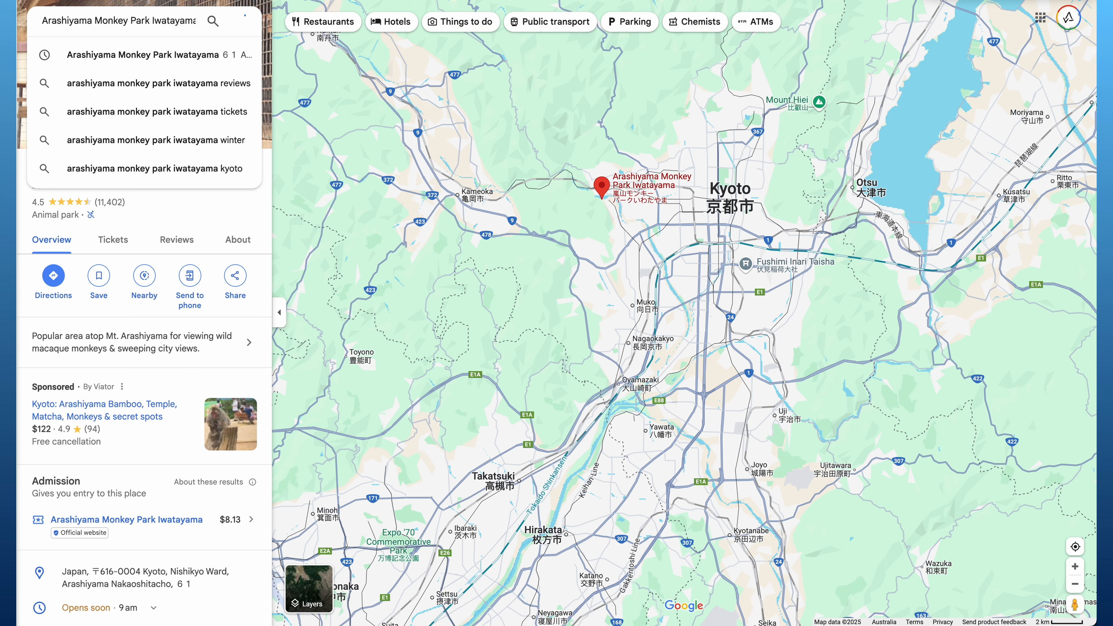
pyautogui.press('Return')
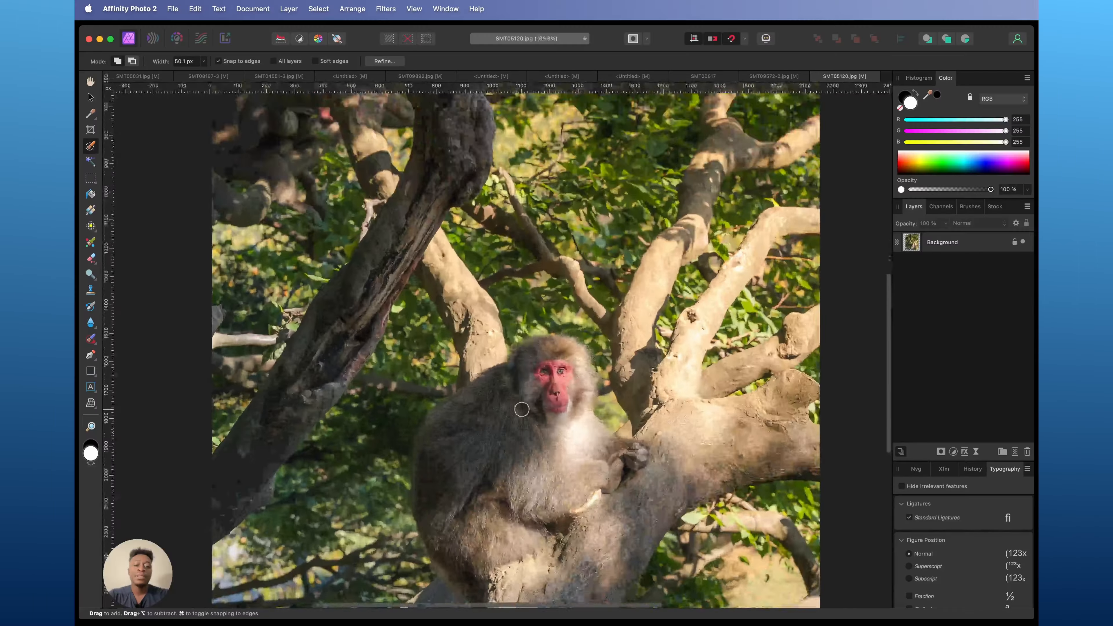
pyautogui.scroll(5, 522, 410)
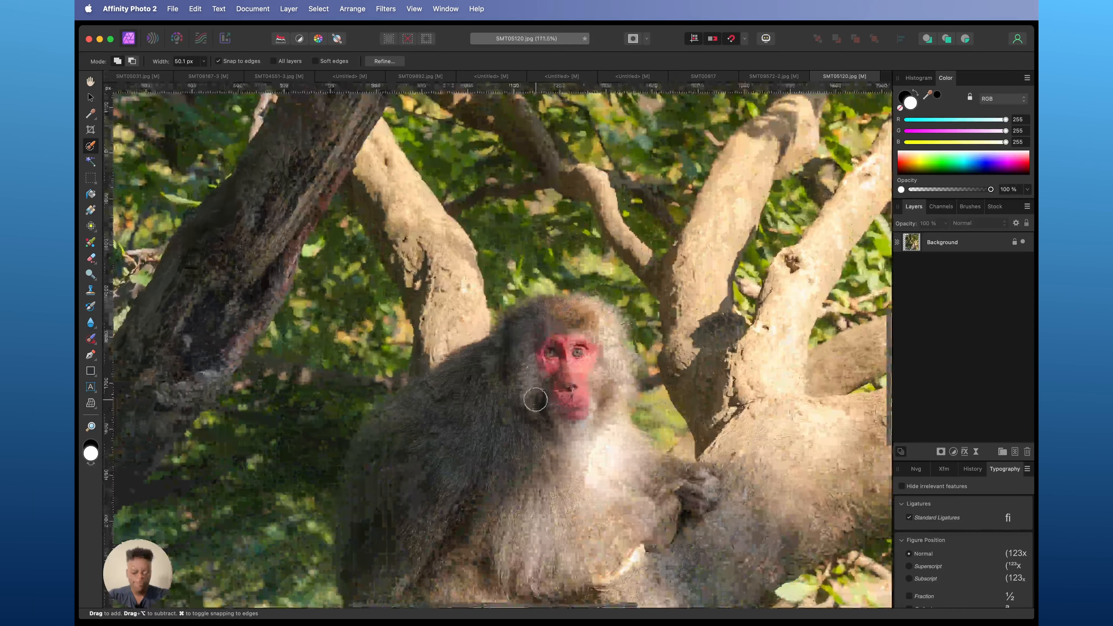
pyautogui.scroll(-4, 536, 402)
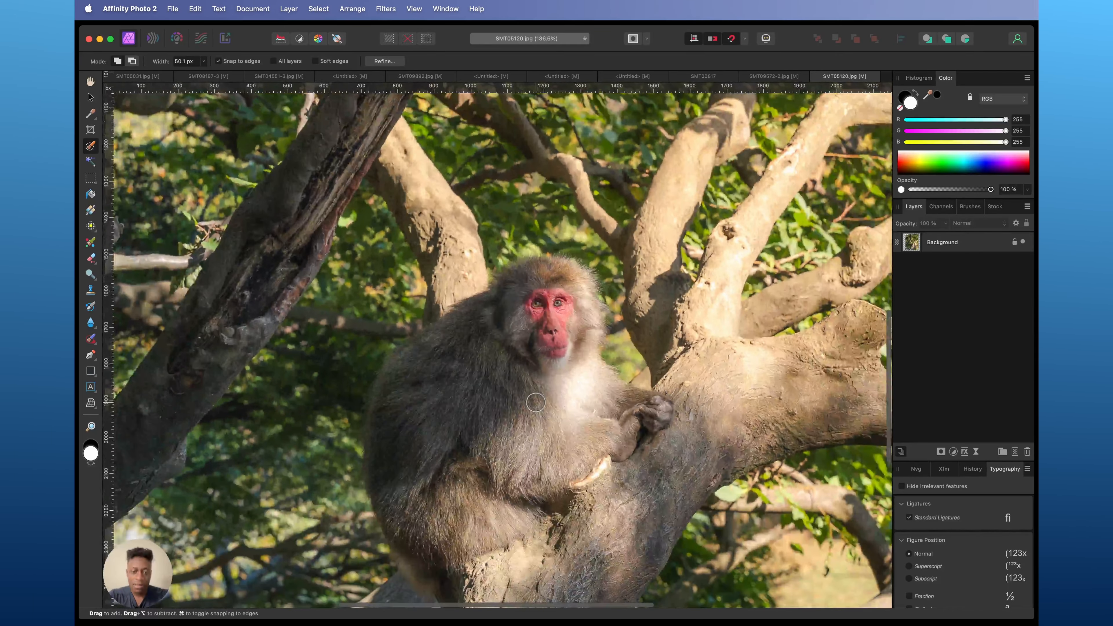
pyautogui.scroll(-3, 535, 402)
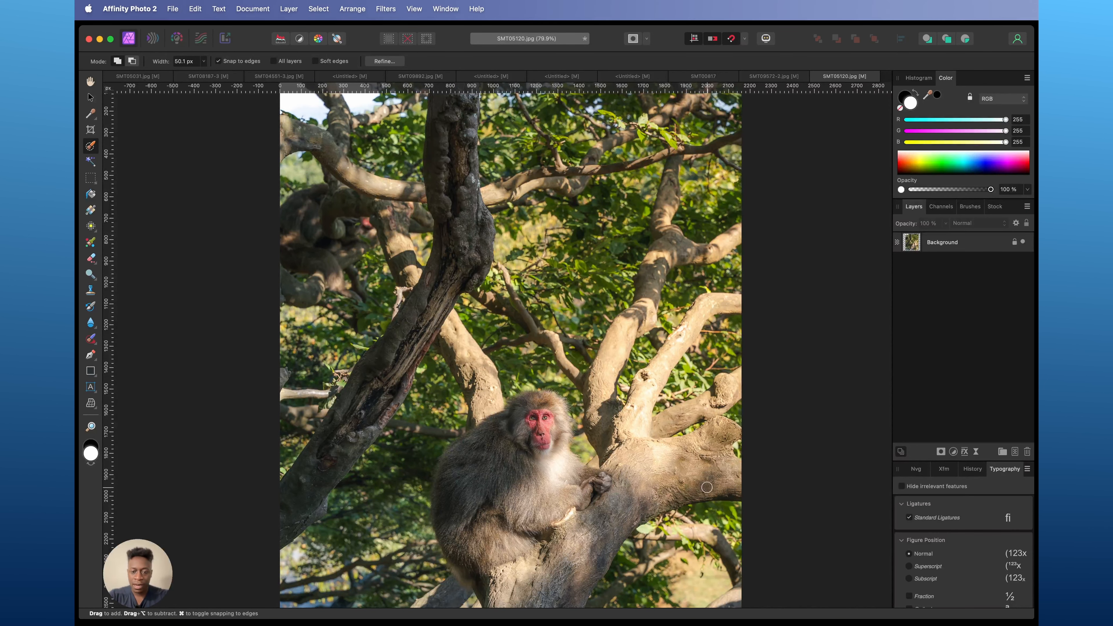
pyautogui.scroll(-2, 682, 450)
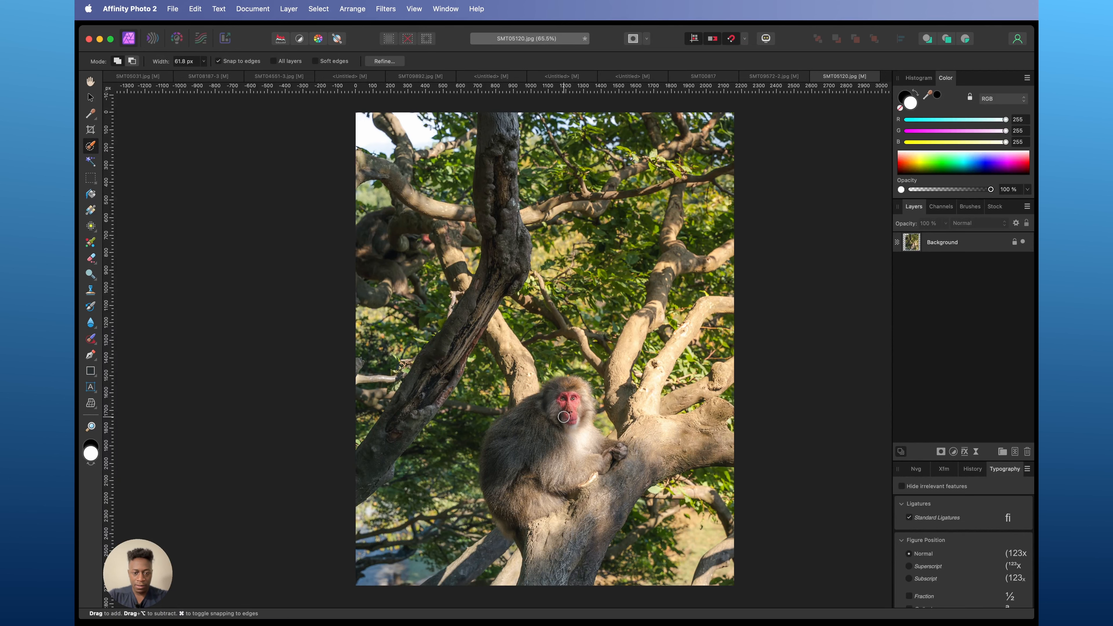
# - Select the monkey with the Selection Brush at a width of 59.1 px, painting over its head, back and body
pyautogui.scroll(8, 564, 417)
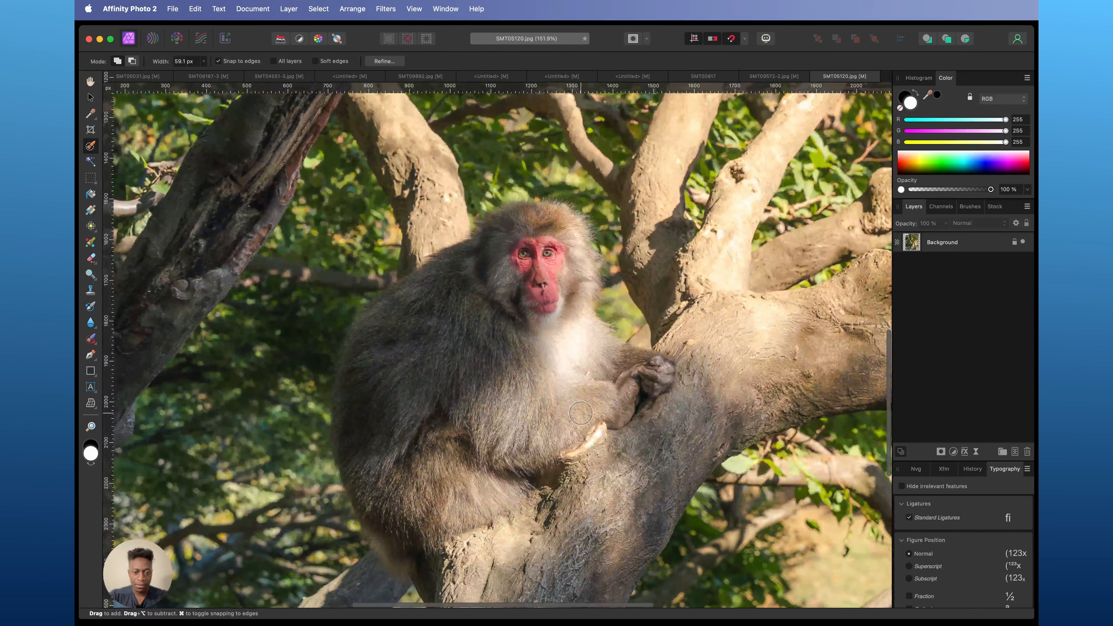
pyautogui.moveTo(557, 302); pyautogui.dragTo(576, 251)
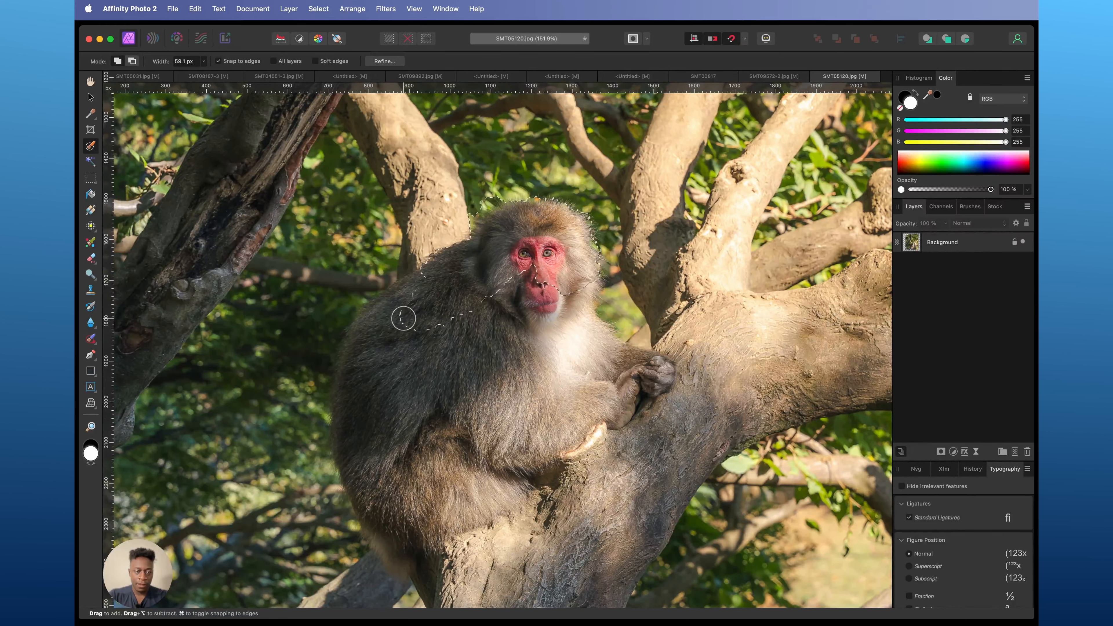
pyautogui.moveTo(390, 307)
pyautogui.mouseDown()
pyautogui.moveTo(349, 423)
pyautogui.moveTo(354, 357)
pyautogui.moveTo(354, 399)
pyautogui.moveTo(415, 551)
pyautogui.moveTo(431, 506)
pyautogui.moveTo(513, 489)
pyautogui.moveTo(443, 354)
pyautogui.moveTo(442, 386)
pyautogui.moveTo(547, 390)
pyautogui.moveTo(608, 411)
pyautogui.moveTo(686, 379)
pyautogui.mouseUp()
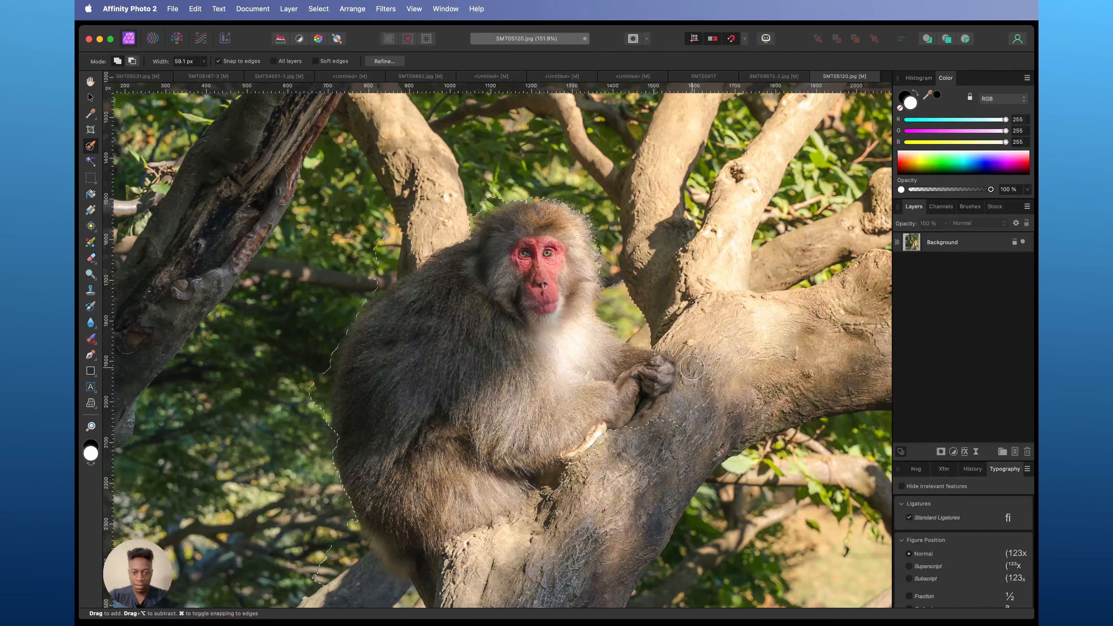
# - Add the dark tree trunk beside the monkey to the selection, narrowing the selection brush to 26.2 px for the remaining gaps
pyautogui.scroll(-5, 686, 379)
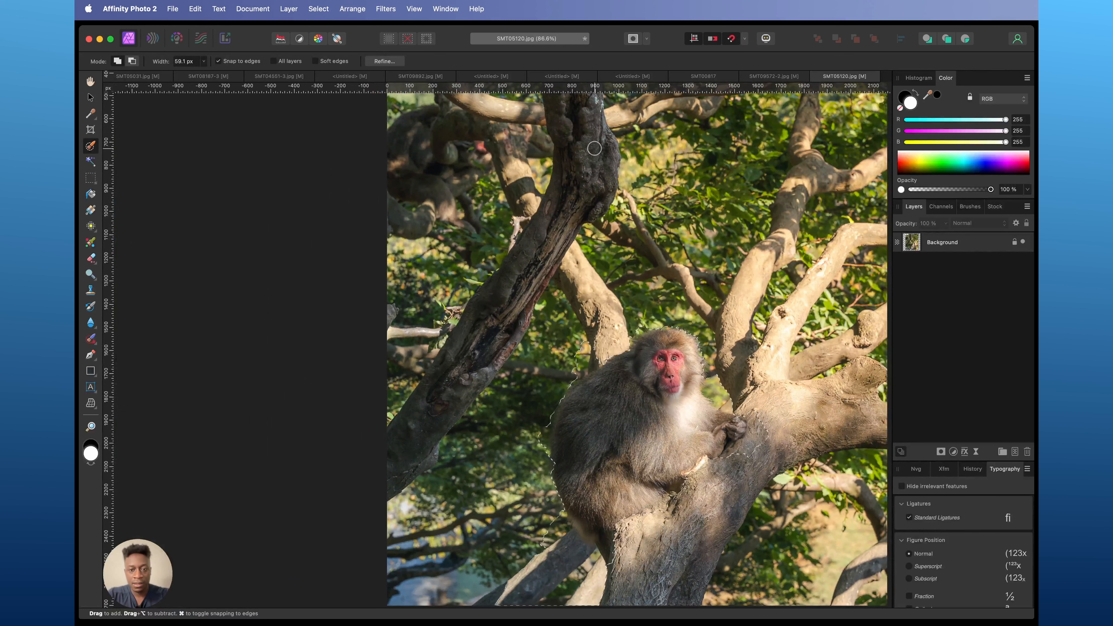
pyautogui.moveTo(598, 158)
pyautogui.mouseDown()
pyautogui.moveTo(397, 475)
pyautogui.moveTo(429, 454)
pyautogui.moveTo(425, 421)
pyautogui.moveTo(489, 324)
pyautogui.mouseUp()
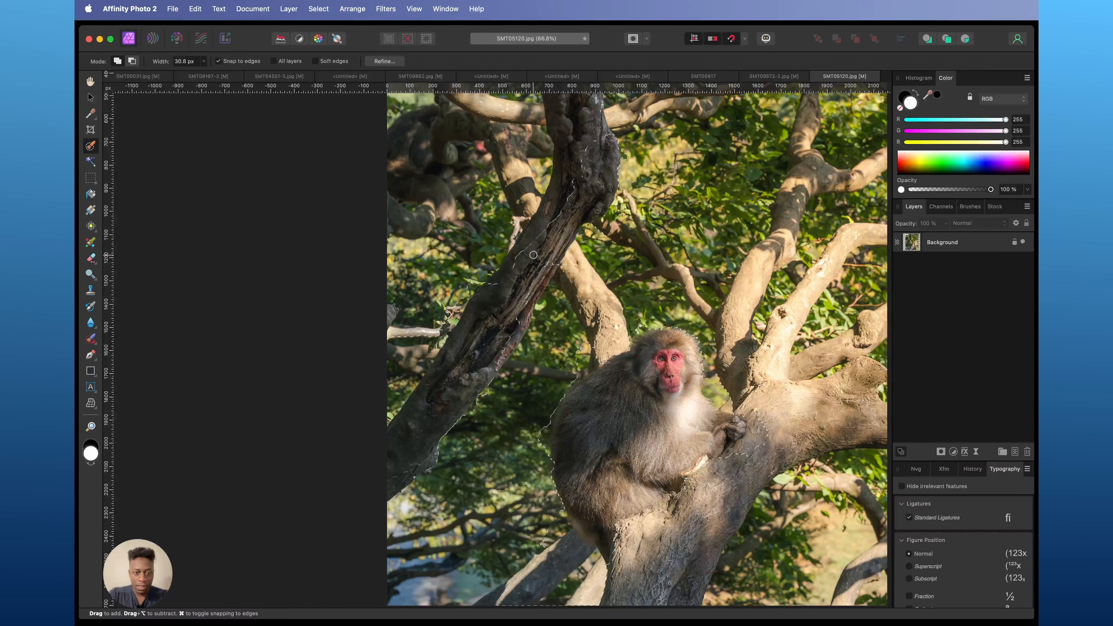
pyautogui.scroll(5, 533, 255)
pyautogui.press('[')
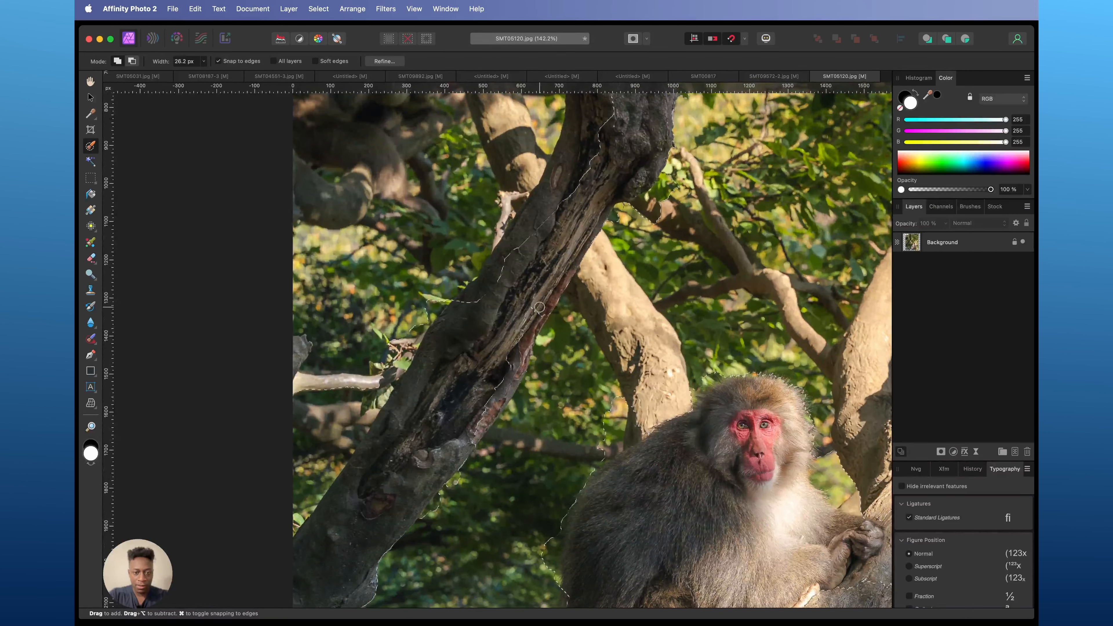
pyautogui.moveTo(539, 308); pyautogui.dragTo(479, 421)
pyautogui.scroll(3, 532, 285)
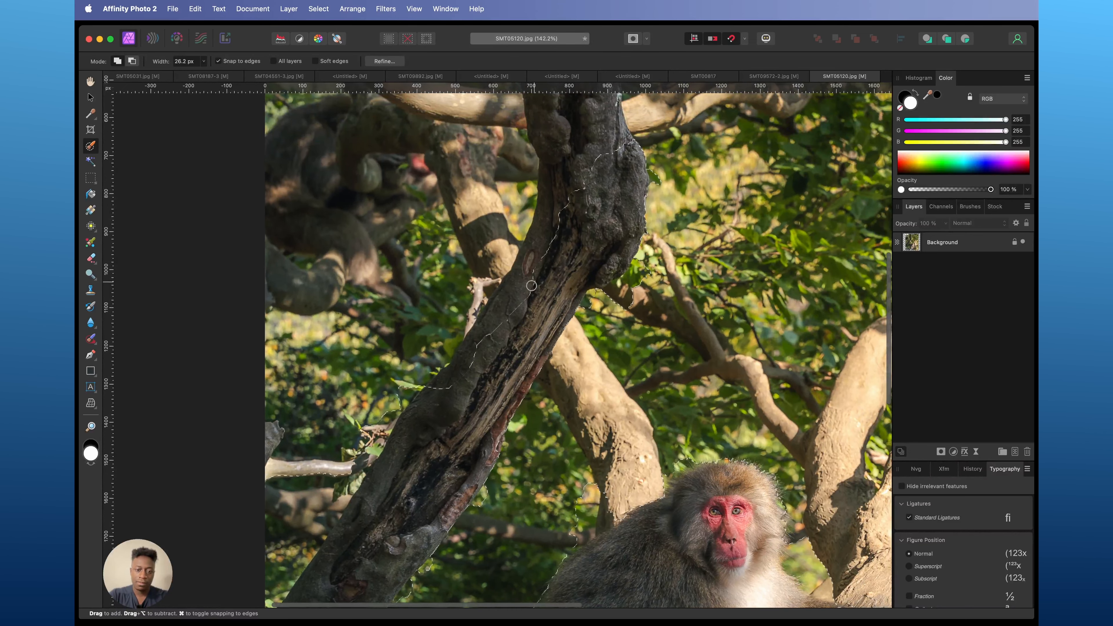
pyautogui.scroll(6, 583, 253)
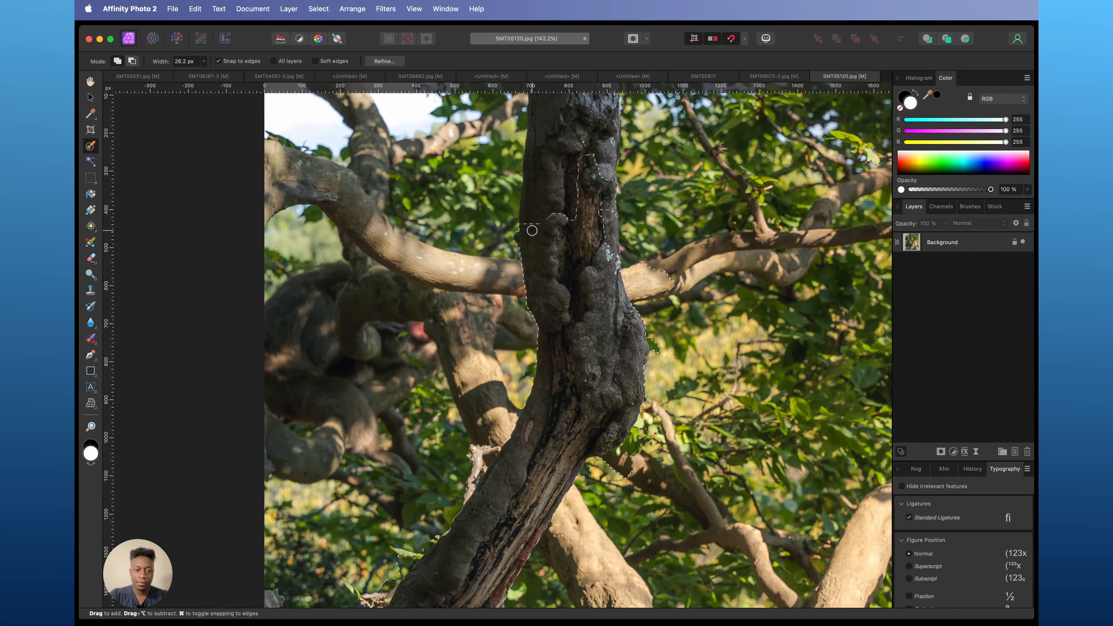
pyautogui.scroll(-10, 531, 230)
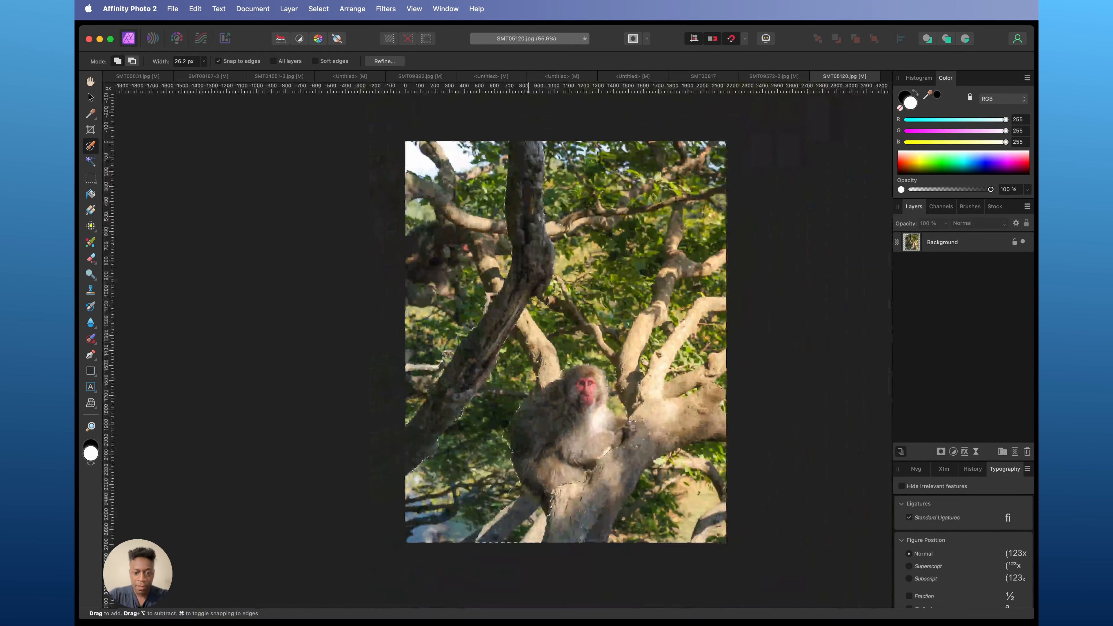
# - Switch the selection brush to subtract mode and remove the tree limb beside the monkey's arm and hands from the selection
pyautogui.scroll(5, 471, 476)
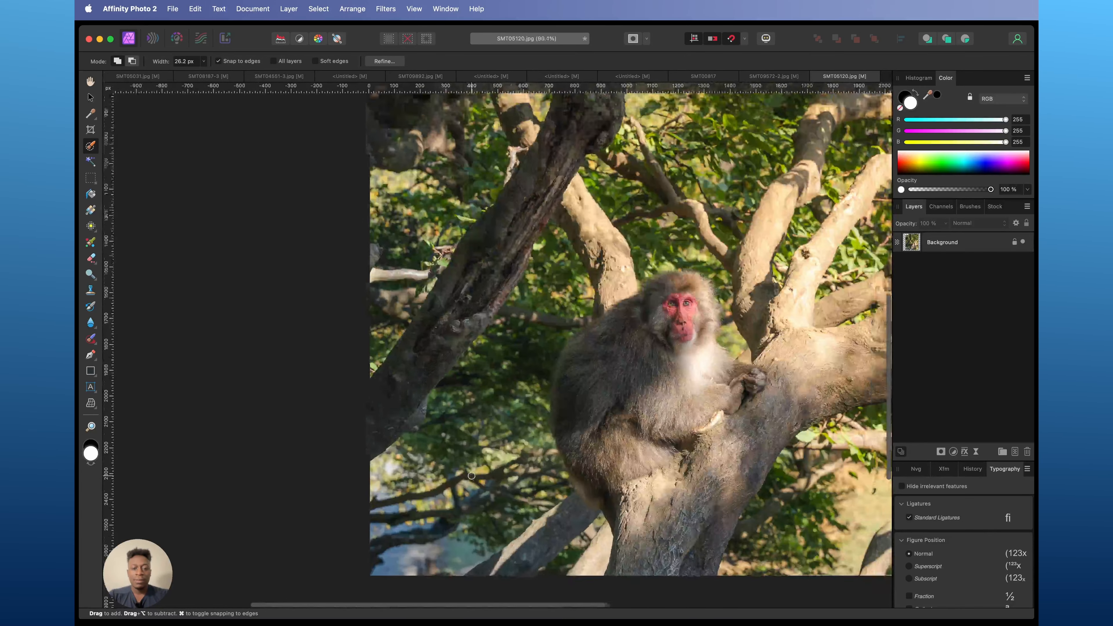
pyautogui.scroll(1, 471, 476)
pyautogui.scroll(-3, 505, 509)
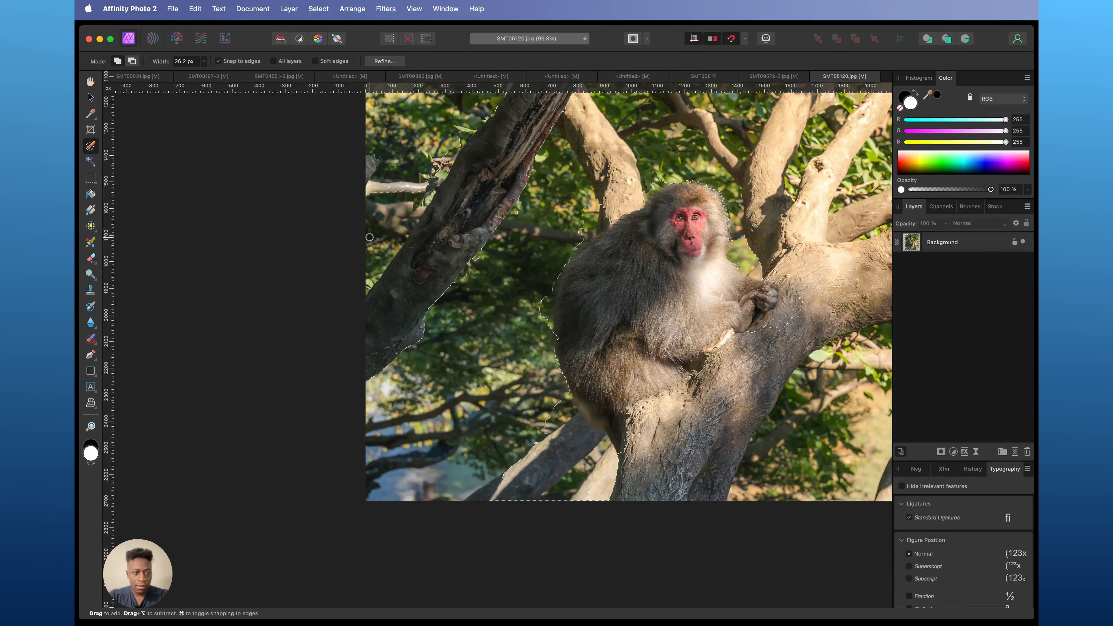
pyautogui.click(132, 62)
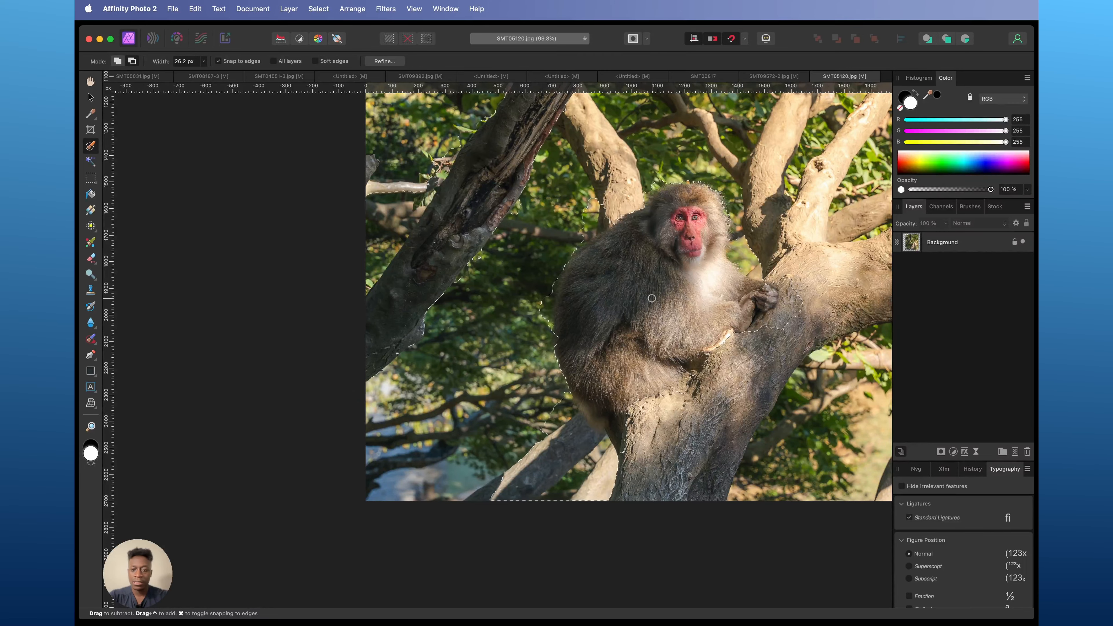
pyautogui.hscroll(3, 652, 298)
pyautogui.scroll(6, 652, 299)
pyautogui.hscroll(3, 652, 299)
pyautogui.scroll(3, 652, 299)
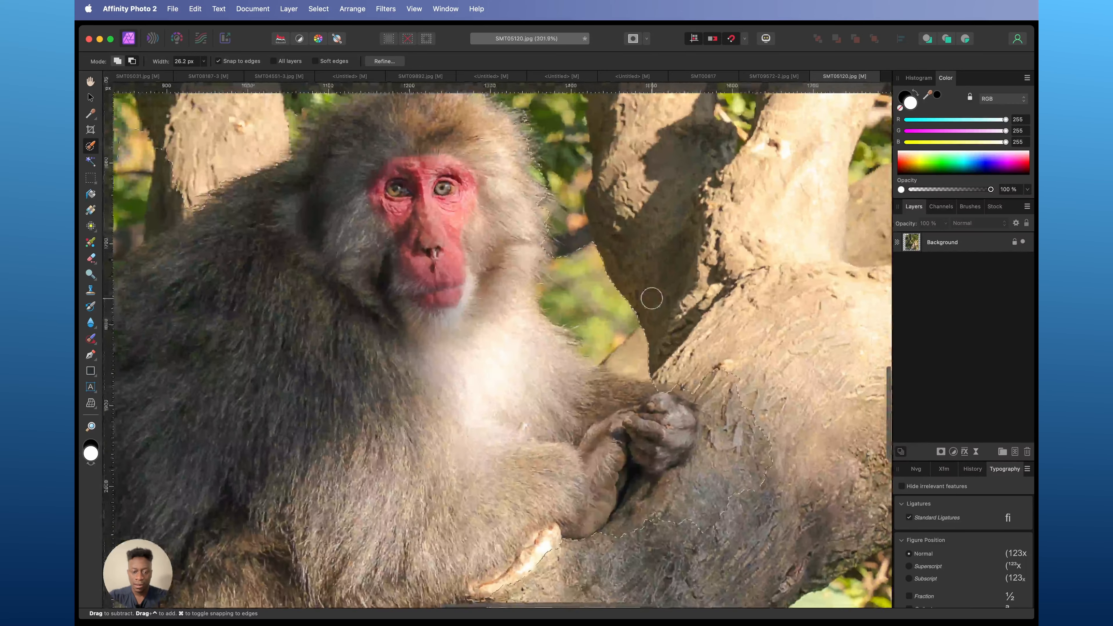
pyautogui.moveTo(624, 365)
pyautogui.mouseDown()
pyautogui.moveTo(589, 352)
pyautogui.moveTo(593, 322)
pyautogui.moveTo(715, 394)
pyautogui.moveTo(727, 470)
pyautogui.moveTo(694, 531)
pyautogui.moveTo(701, 480)
pyautogui.moveTo(644, 530)
pyautogui.mouseUp()
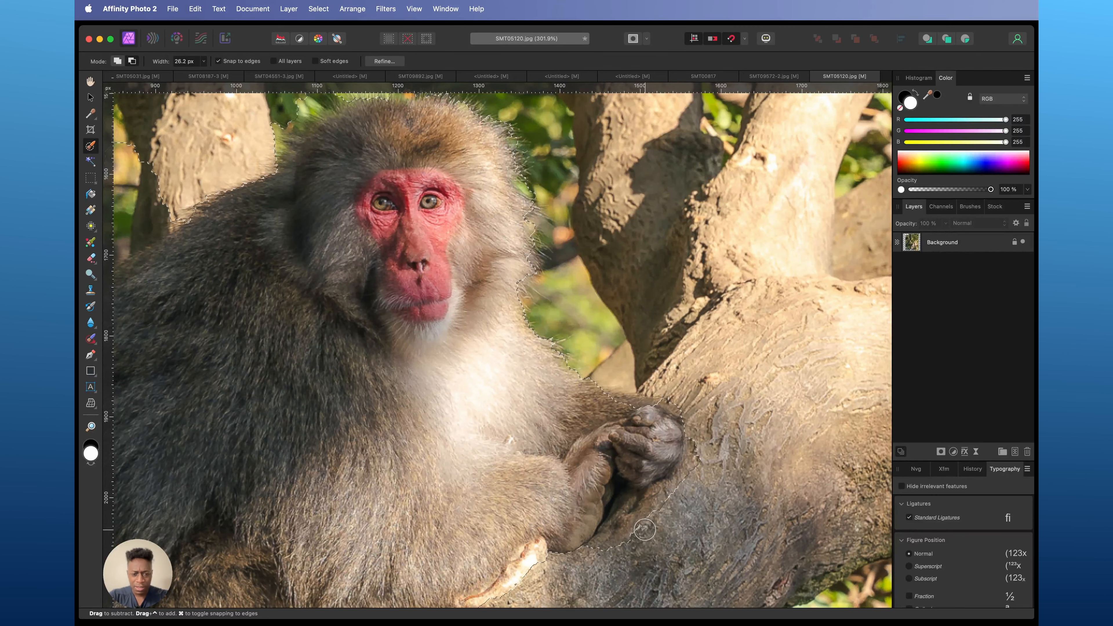
# - Subtract the stray foliage along the dark trunk's edge facing the monkey from the selection
pyautogui.scroll(-5, 644, 530)
pyautogui.scroll(-5, 499, 428)
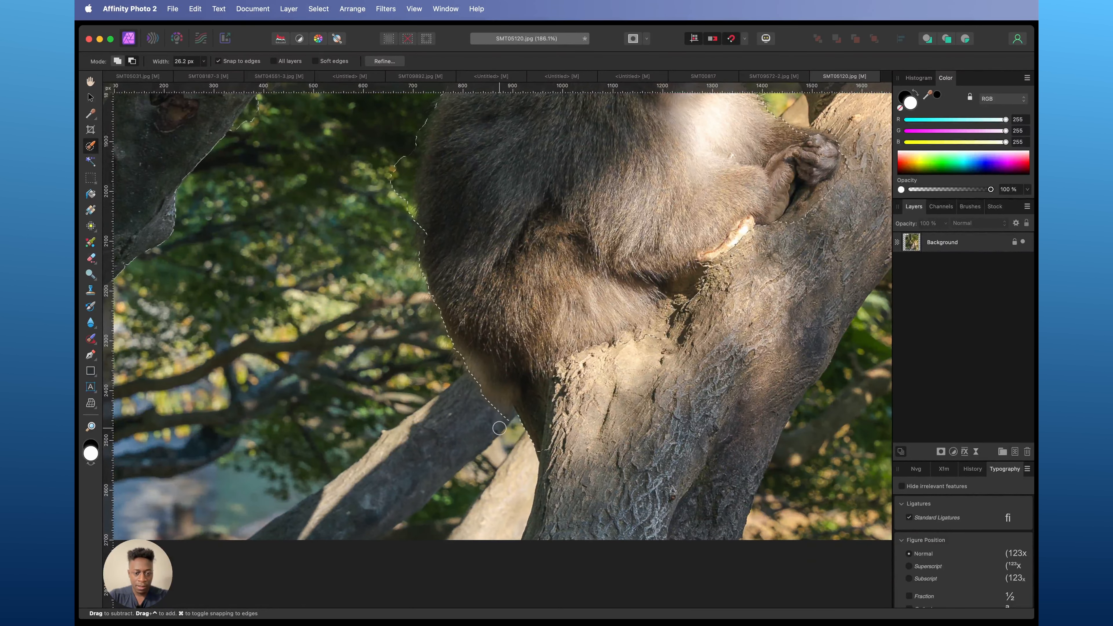
pyautogui.scroll(5, 500, 427)
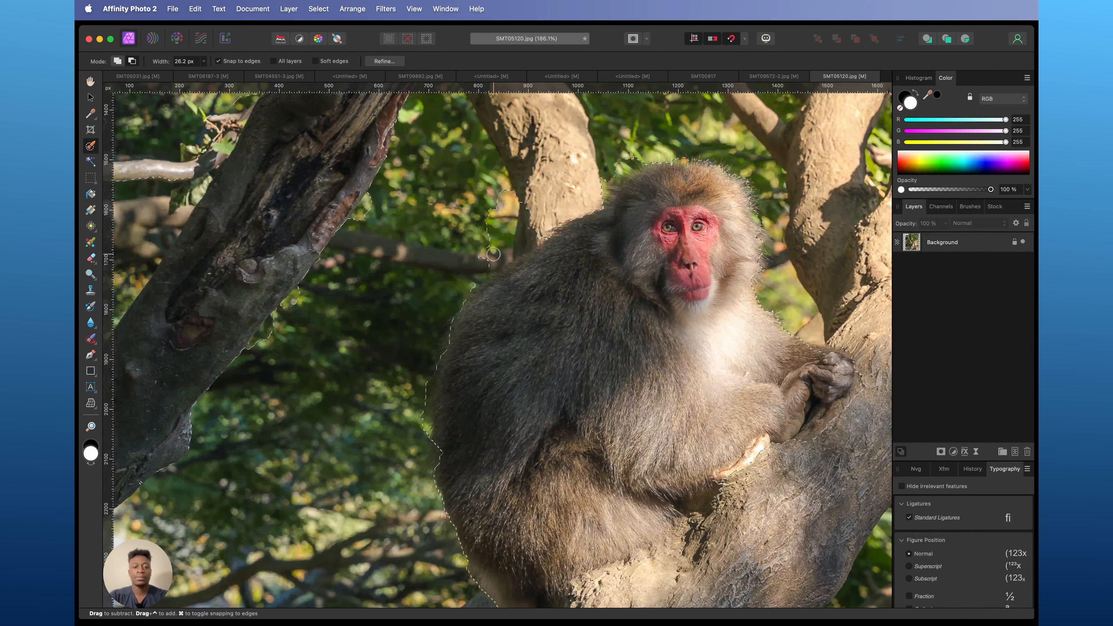
pyautogui.scroll(2, 517, 281)
pyautogui.hscroll(-5, 543, 306)
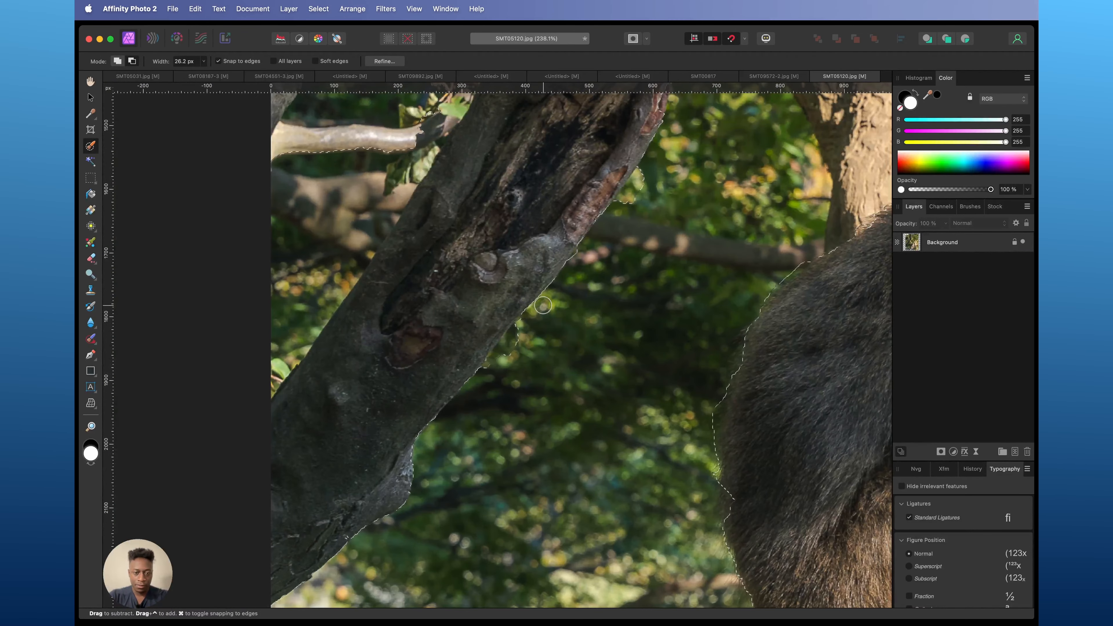
pyautogui.moveTo(543, 305); pyautogui.dragTo(493, 364)
# - Reduce the selection brush to 11.1 px and subtract leftover background spill, including the orange leaf above the monkey's head
pyautogui.scroll(3, 491, 366)
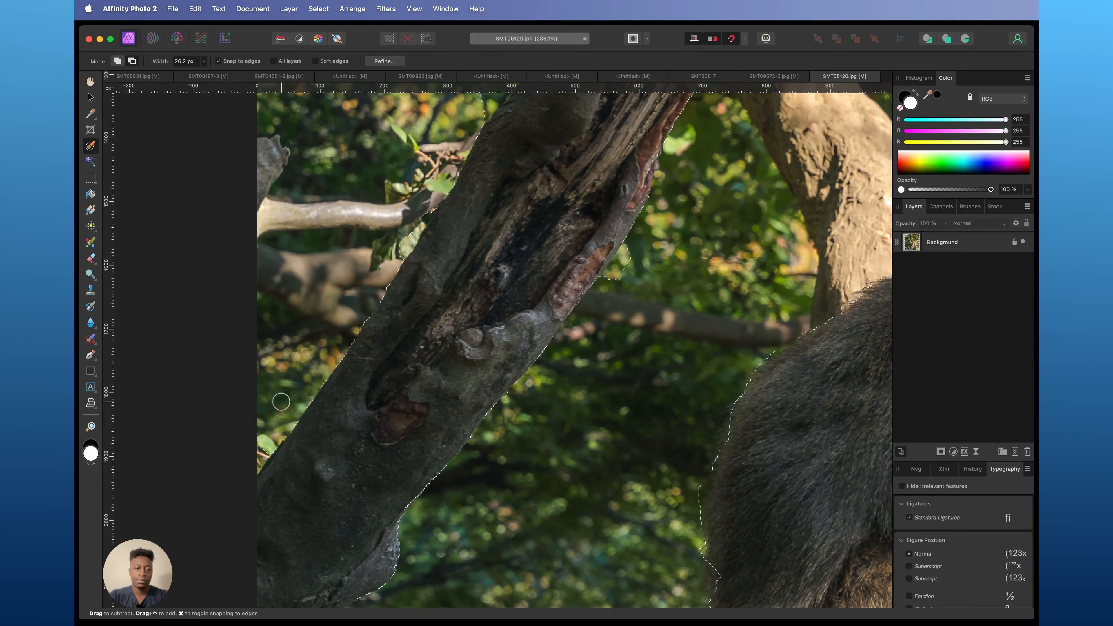
pyautogui.scroll(7, 281, 402)
pyautogui.hscroll(2, 281, 402)
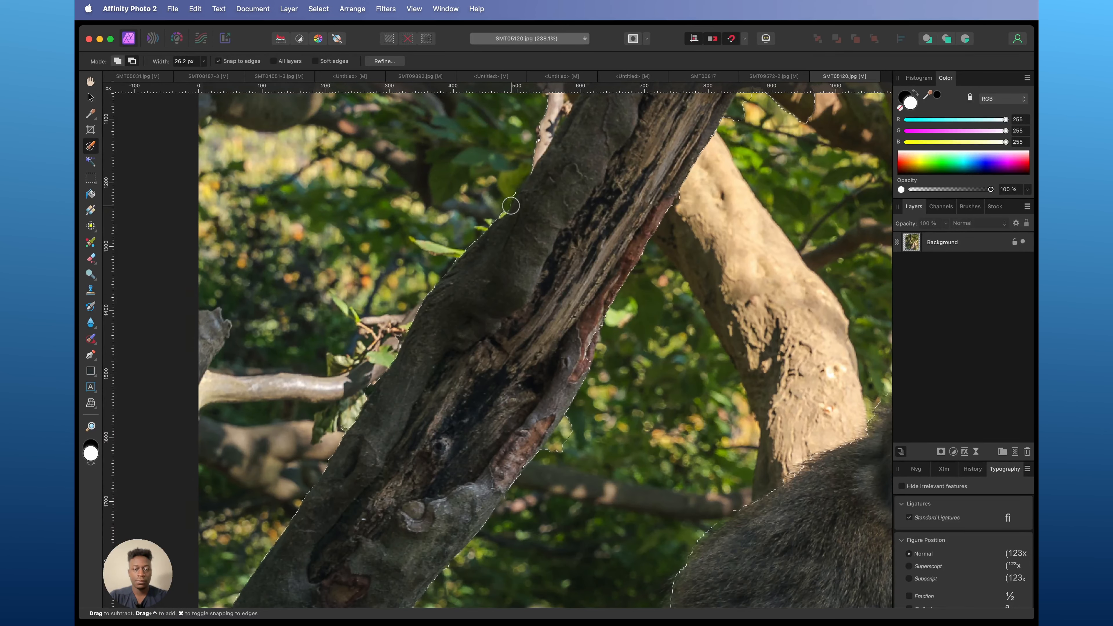
pyautogui.scroll(20, 511, 205)
pyautogui.hscroll(7, 511, 205)
pyautogui.moveTo(612, 337); pyautogui.dragTo(619, 295)
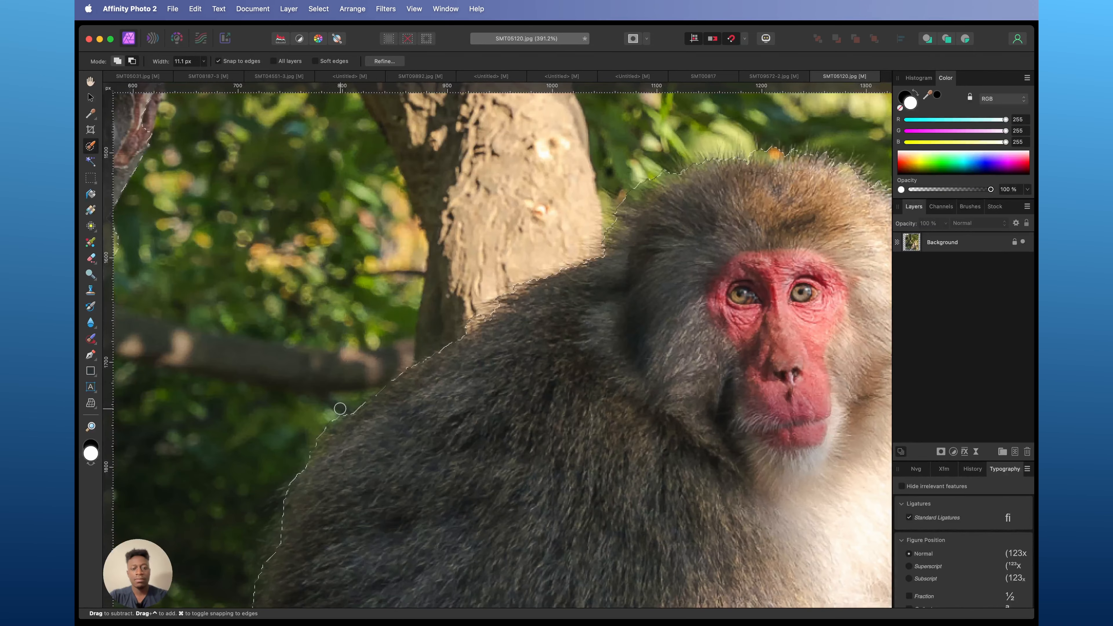
pyautogui.scroll(3, 642, 244)
pyautogui.hscroll(5, 641, 244)
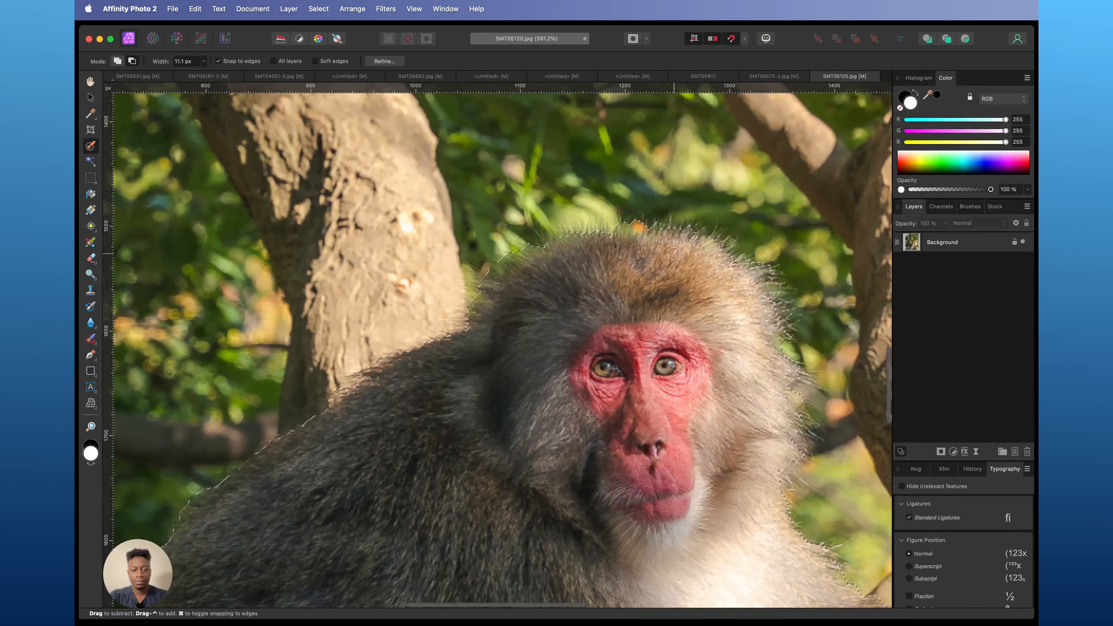
pyautogui.moveTo(644, 224); pyautogui.dragTo(627, 214)
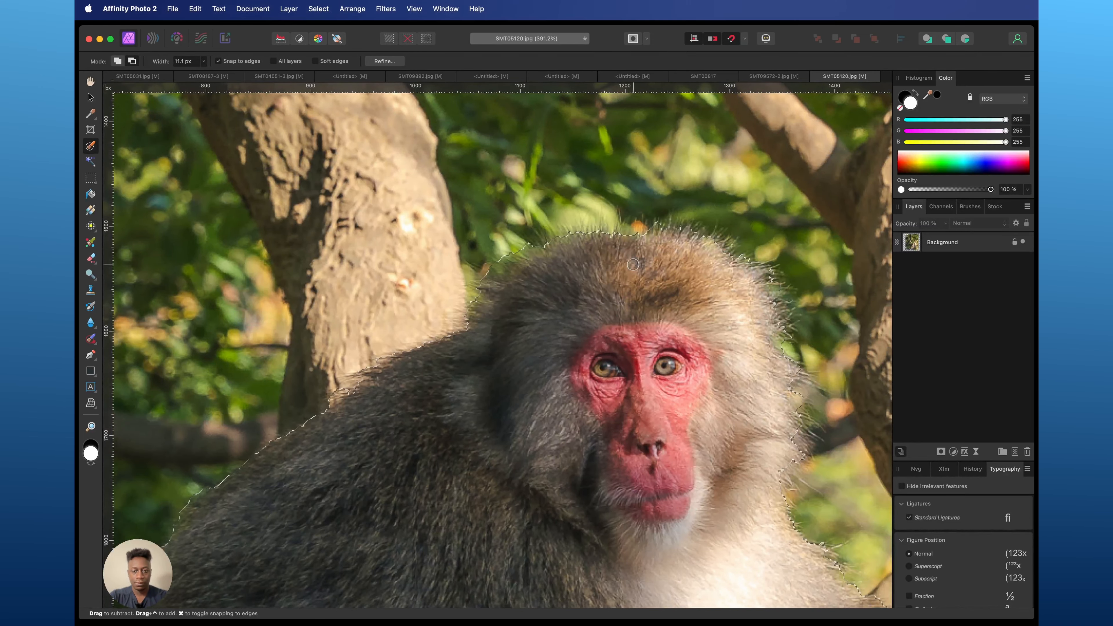
pyautogui.scroll(3, 628, 229)
pyautogui.scroll(-12, 629, 263)
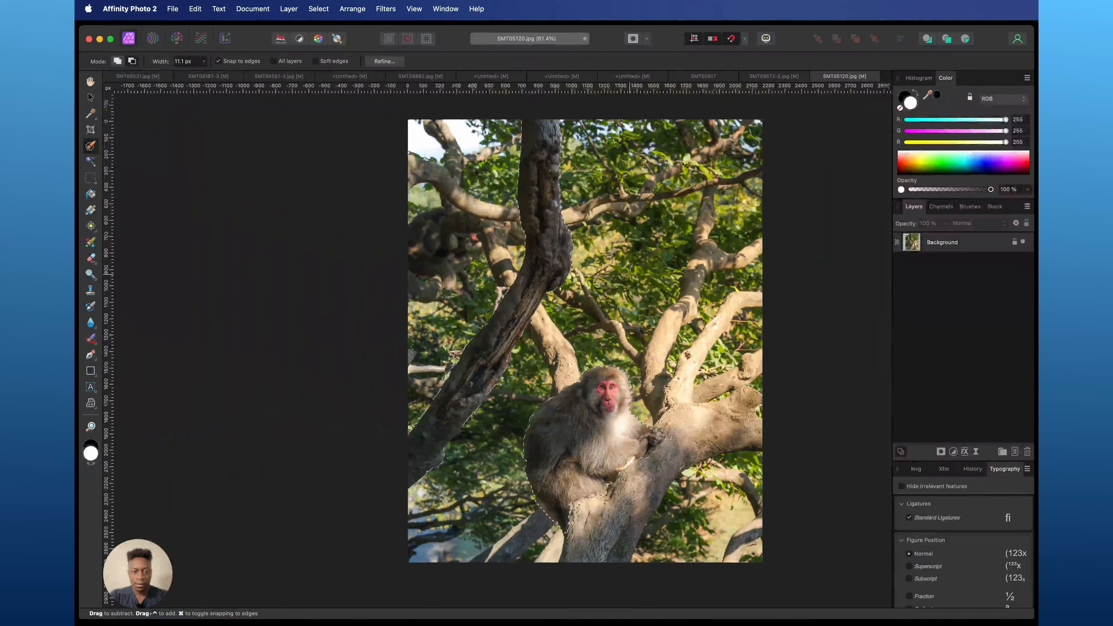
pyautogui.scroll(2, 630, 274)
pyautogui.hscroll(2, 630, 274)
pyautogui.scroll(-2, 630, 274)
pyautogui.press('super+d')
pyautogui.scroll(1, 630, 274)
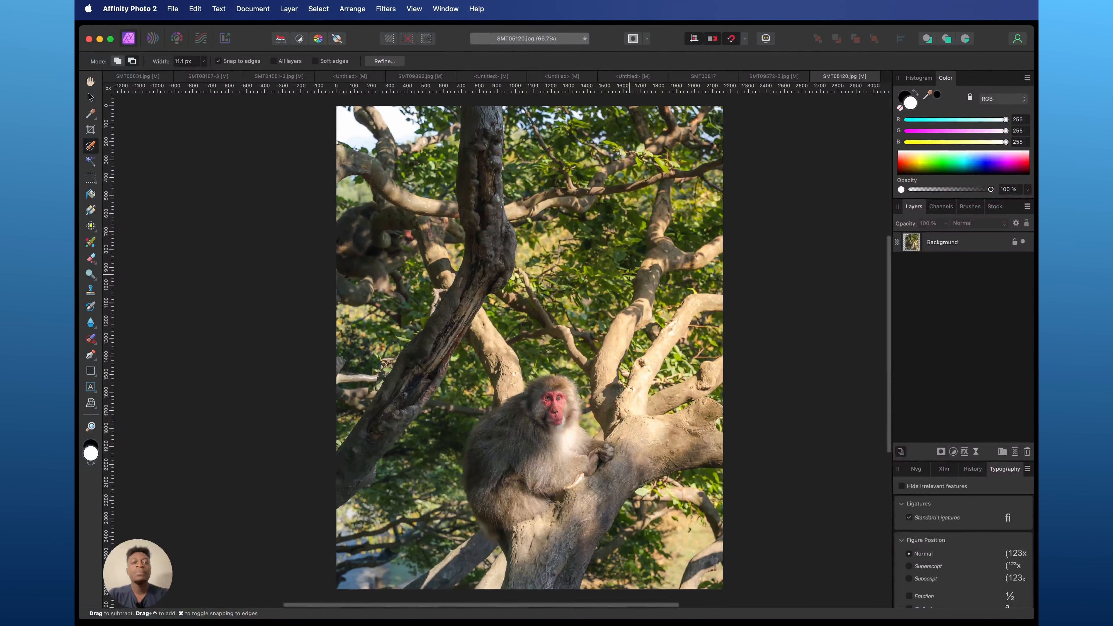
pyautogui.scroll(-1, 630, 274)
pyautogui.press('super+z')
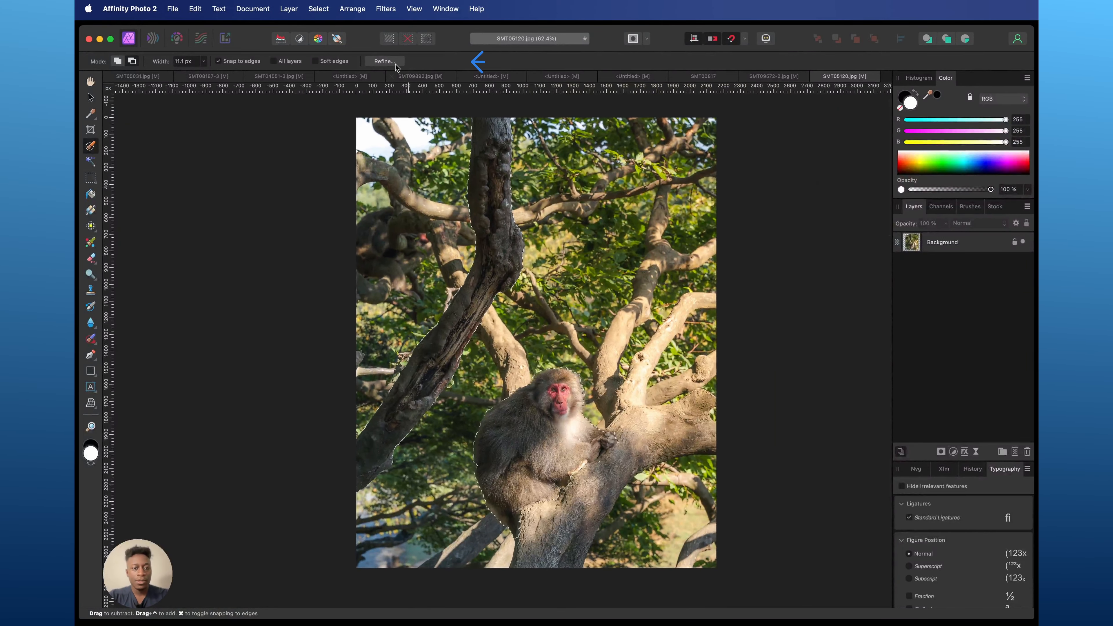
# - Open Refine Selection for the monkey and trunk selection and set its preview to White matte
pyautogui.click(384, 61)
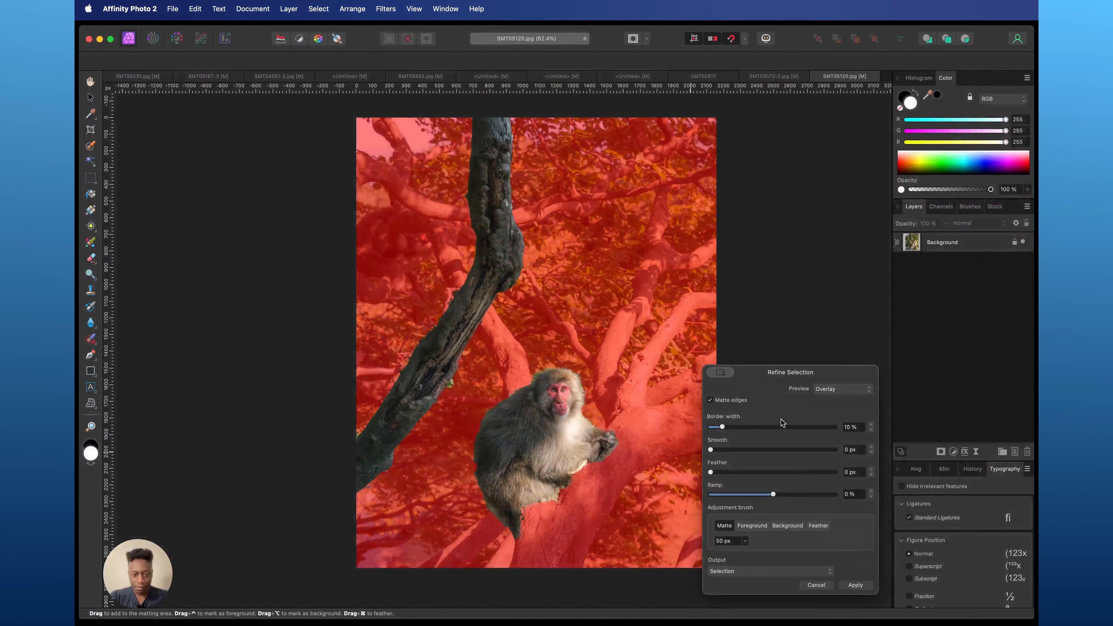
pyautogui.hscroll(3, 548, 354)
pyautogui.scroll(1, 548, 354)
pyautogui.hscroll(-2, 548, 354)
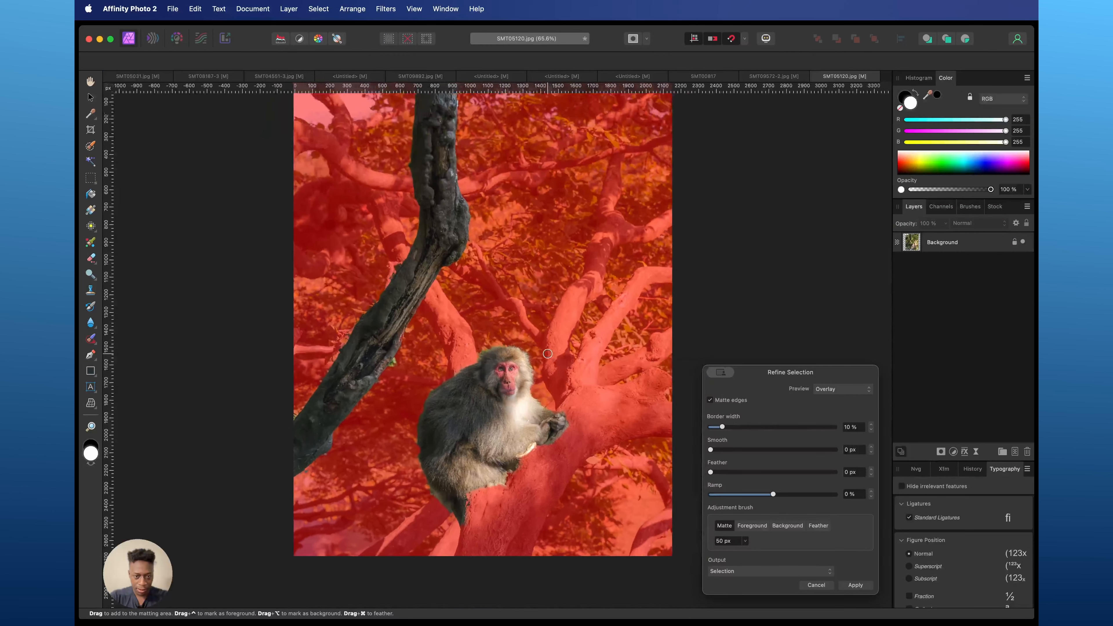
pyautogui.scroll(1, 548, 354)
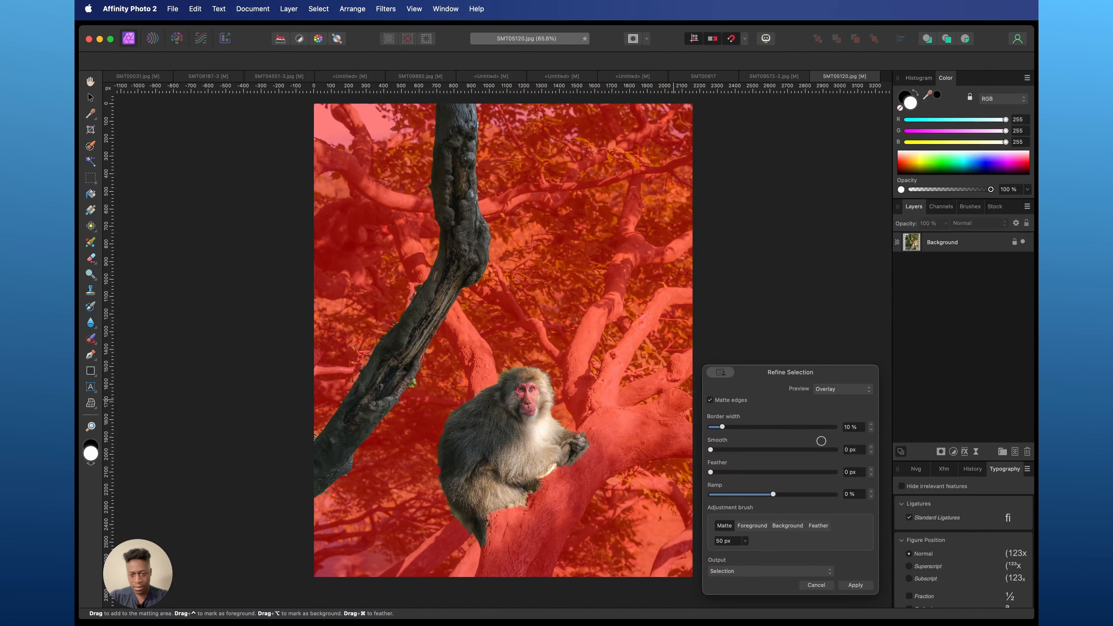
pyautogui.click(840, 390)
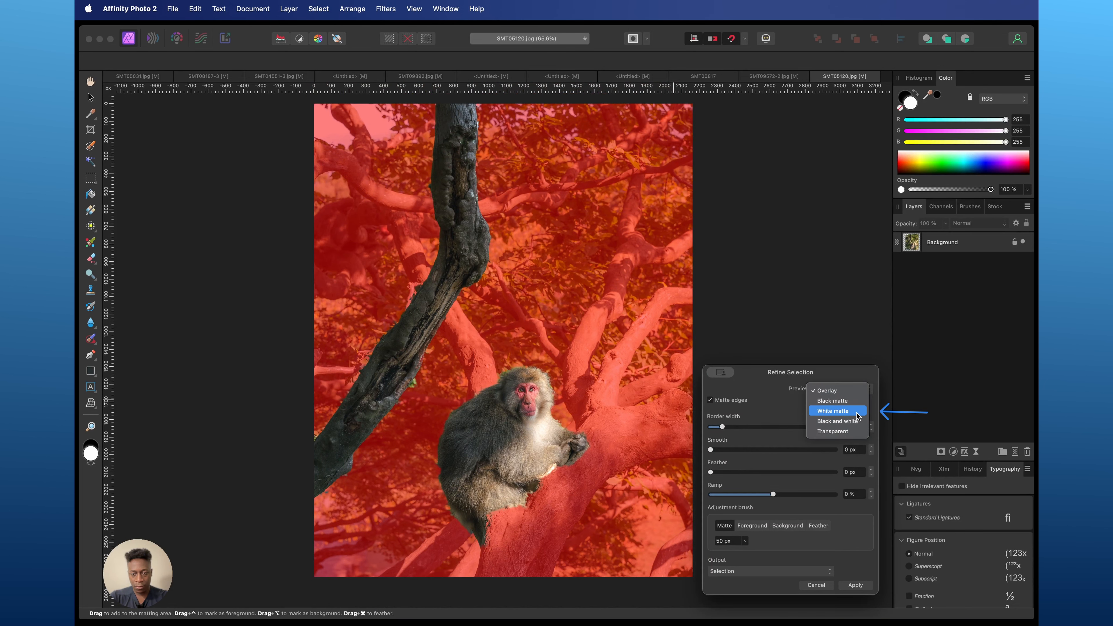
pyautogui.click(857, 413)
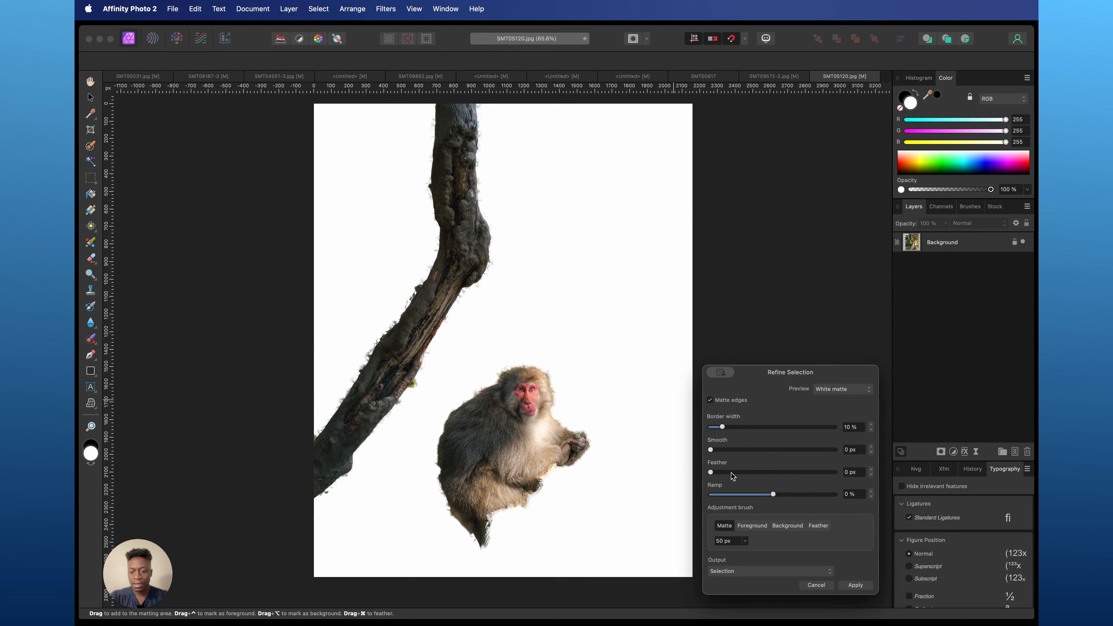
# - Refine with border width 0%, smooth 0.1 px, feather 0.2 px and ramp -5%, outputting the result as a new layer with mask
pyautogui.click(752, 575)
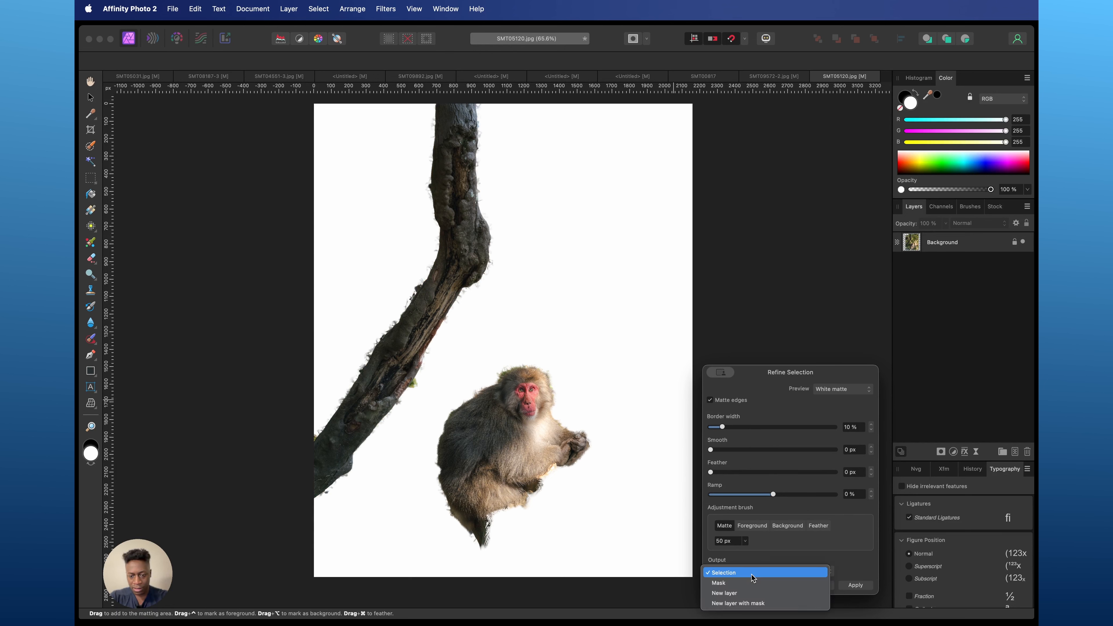
pyautogui.click(785, 604)
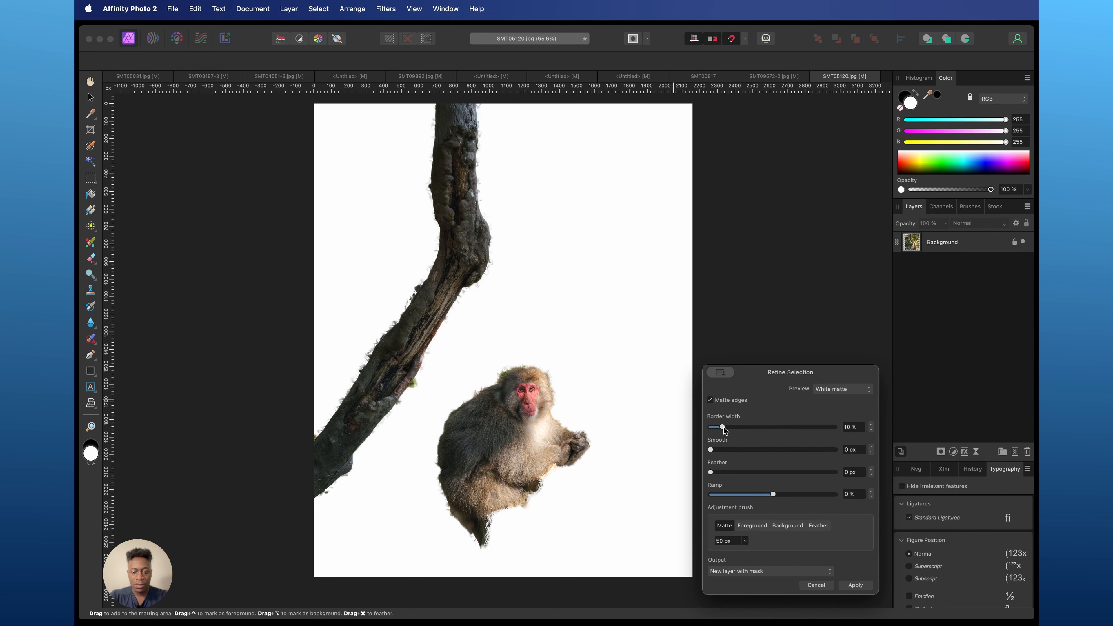
pyautogui.moveTo(723, 427); pyautogui.dragTo(703, 431)
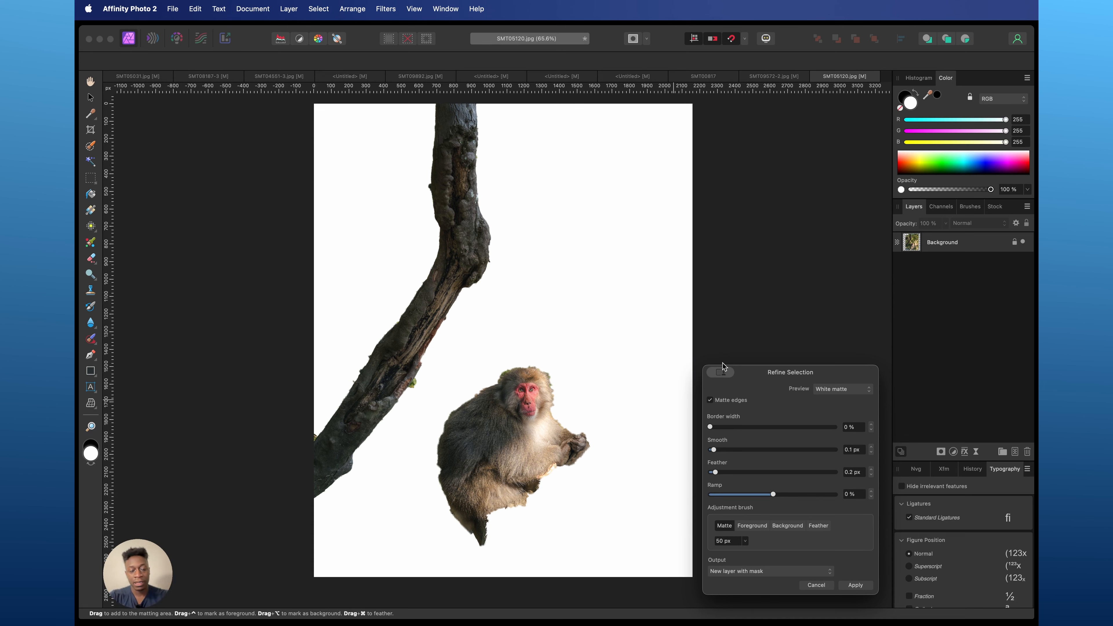
pyautogui.moveTo(773, 495); pyautogui.dragTo(771, 495)
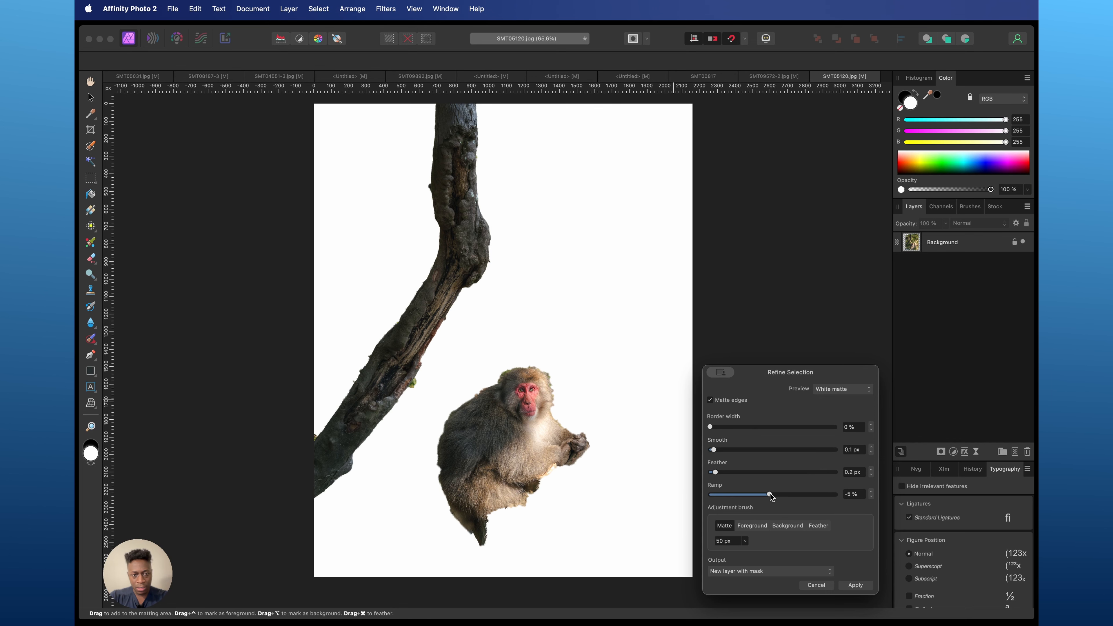
pyautogui.scroll(-4, 544, 445)
pyautogui.scroll(4, 552, 458)
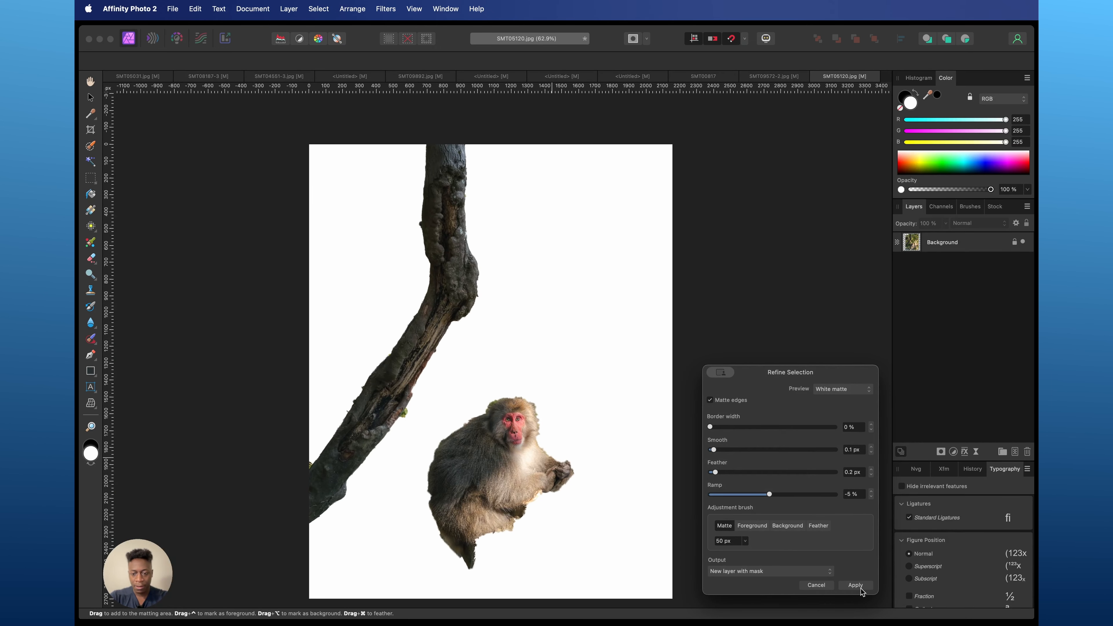
pyautogui.click(856, 585)
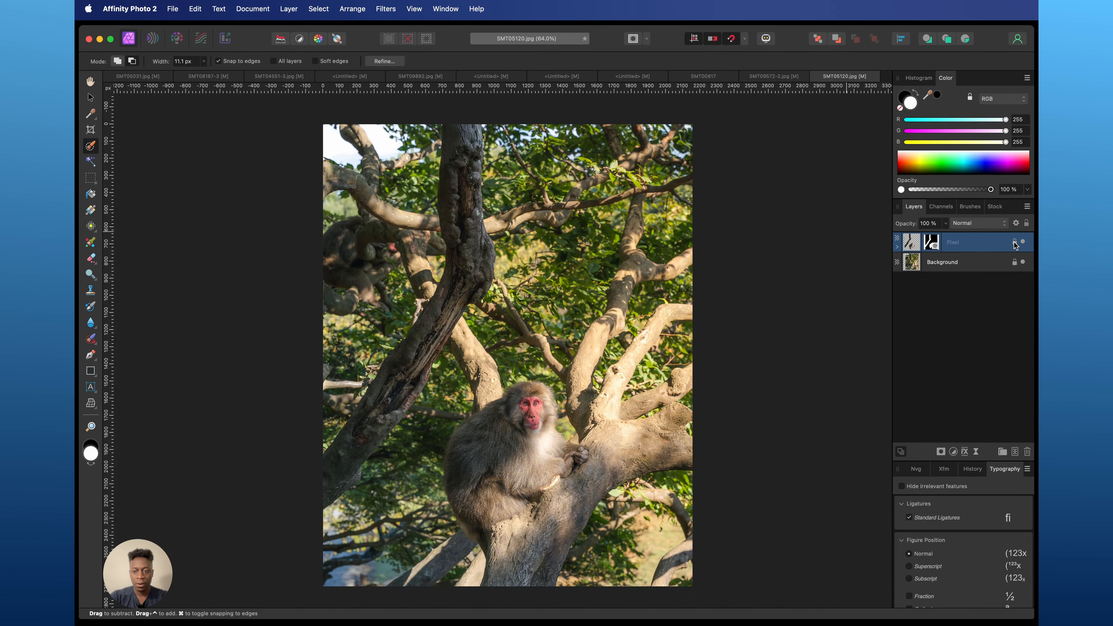
# - Add the art text "Kyoto" at about 269 pt over the upper trunk and foliage
pyautogui.press('t')
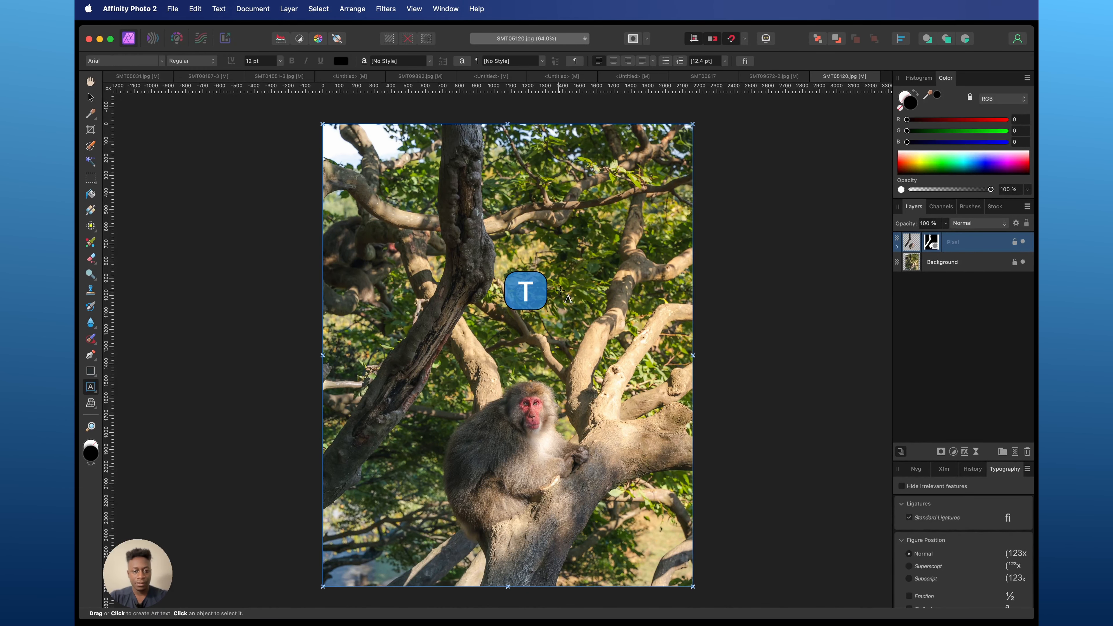
pyautogui.moveTo(439, 232); pyautogui.dragTo(583, 278)
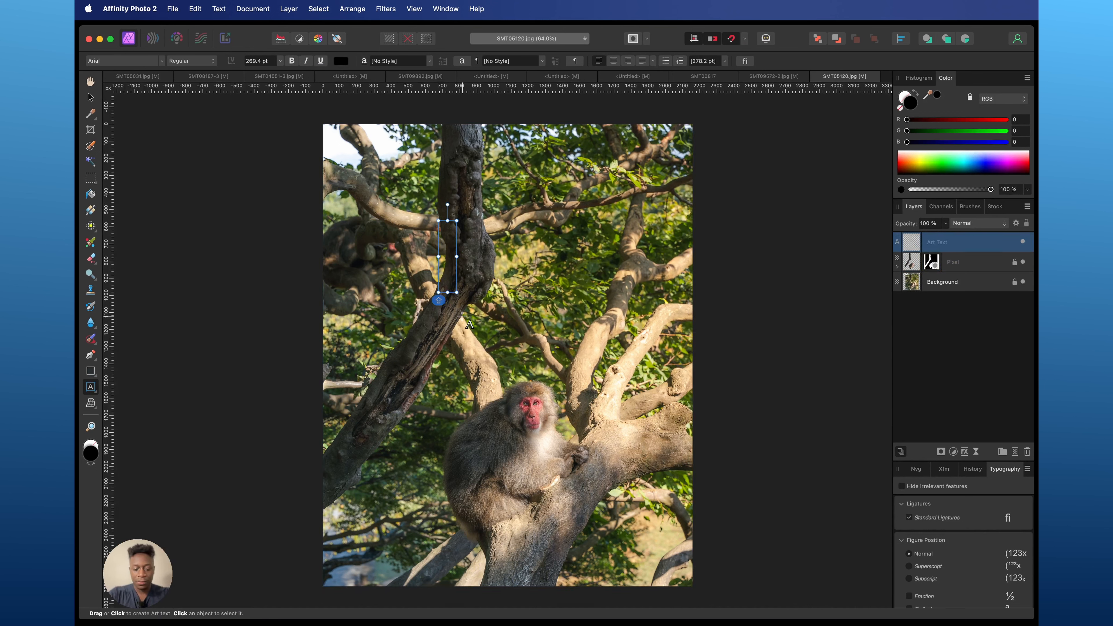
pyautogui.write('Kyoto')
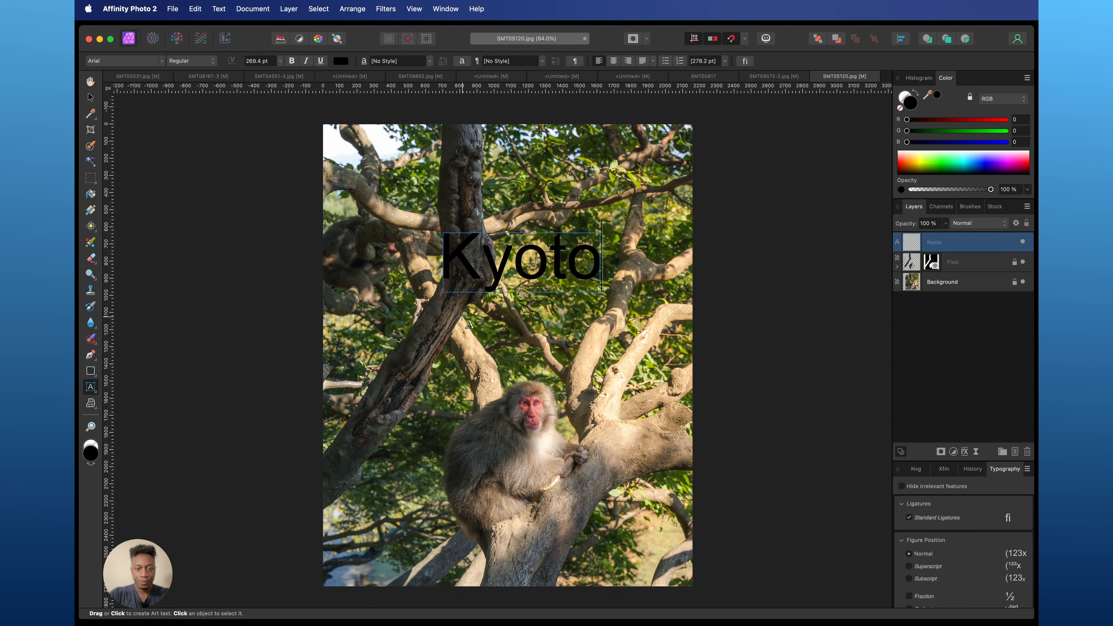
# - Make the "Kyoto" text white and set its font to Bestigia
pyautogui.doubleClick(516, 258)
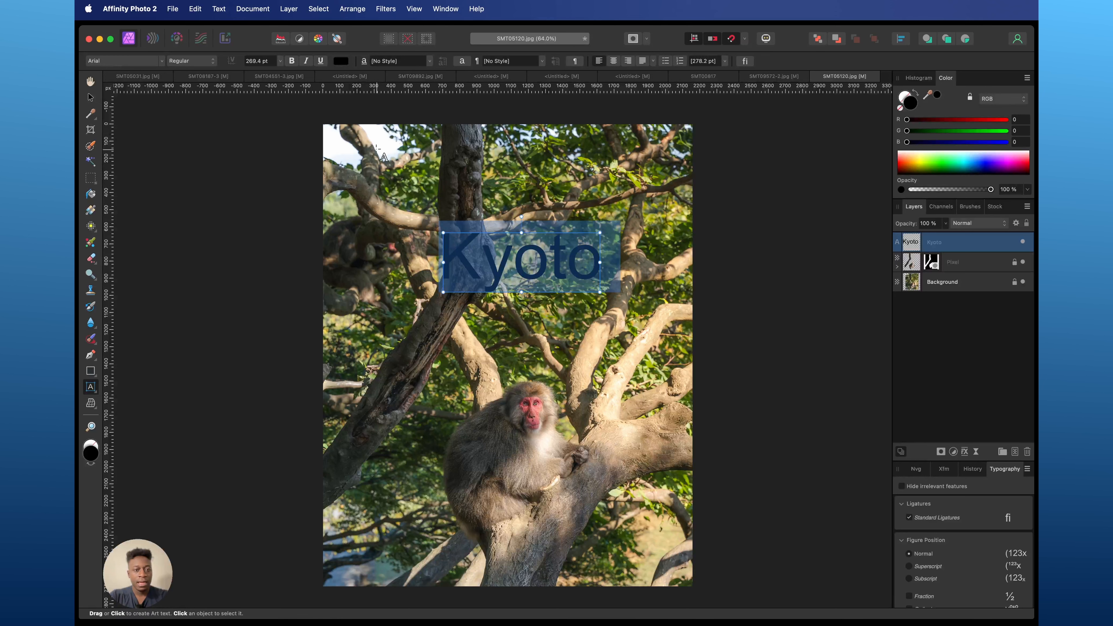
pyautogui.click(341, 61)
pyautogui.moveTo(369, 141); pyautogui.dragTo(331, 110)
pyautogui.click(159, 62)
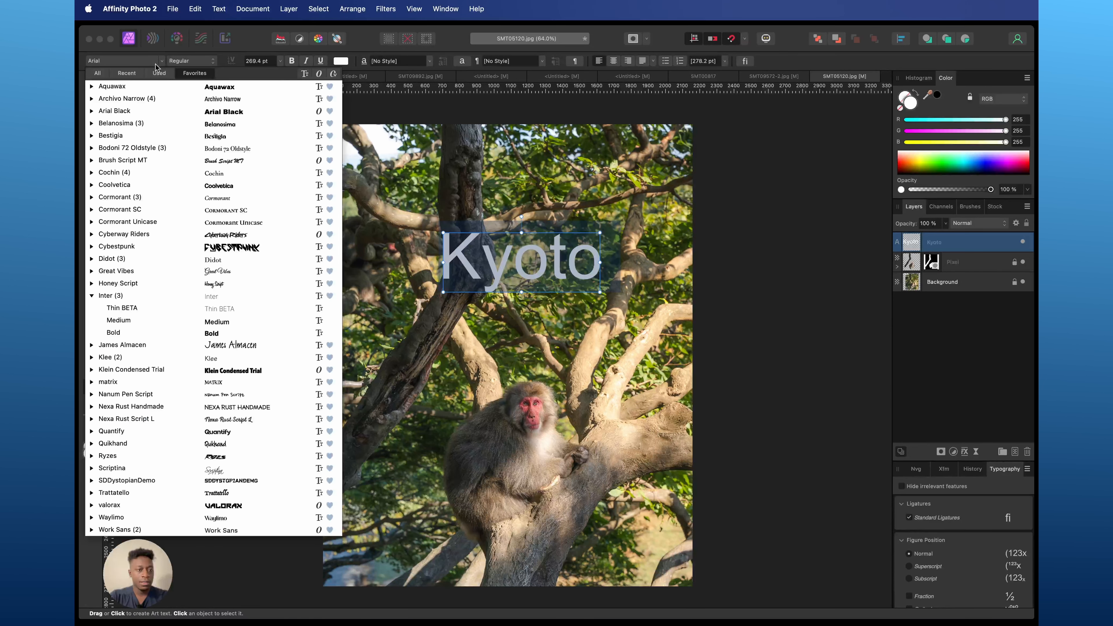
pyautogui.click(195, 73)
pyautogui.click(271, 139)
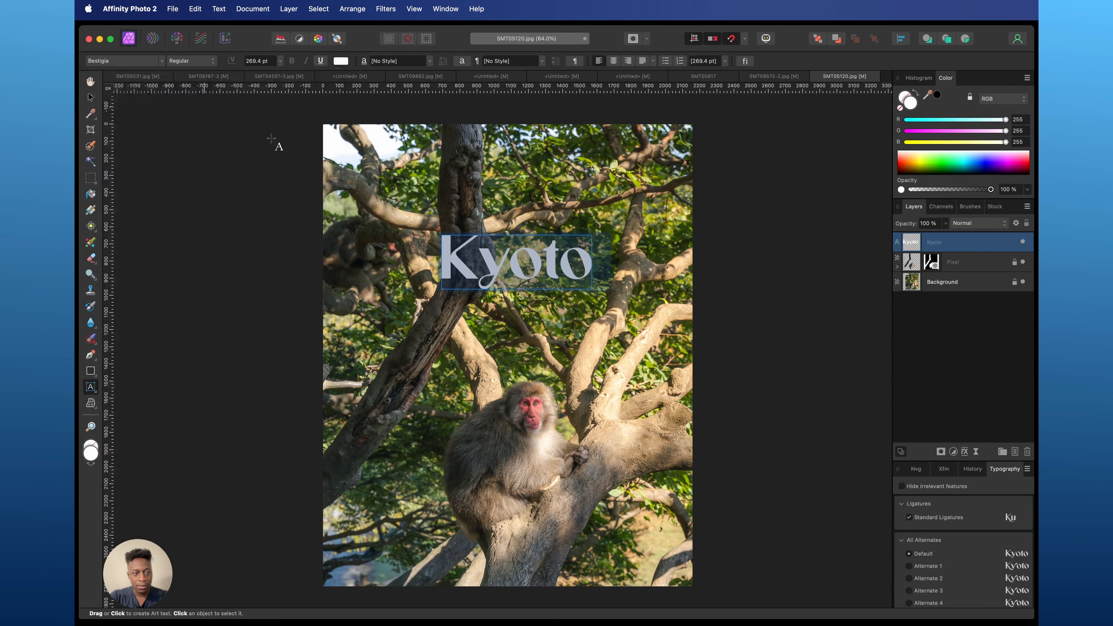
pyautogui.press('Escape')
# - Enlarge the "Kyoto" text to about 331 pt and move it down to the top of the monkey's head
pyautogui.moveTo(591, 237); pyautogui.dragTo(636, 195)
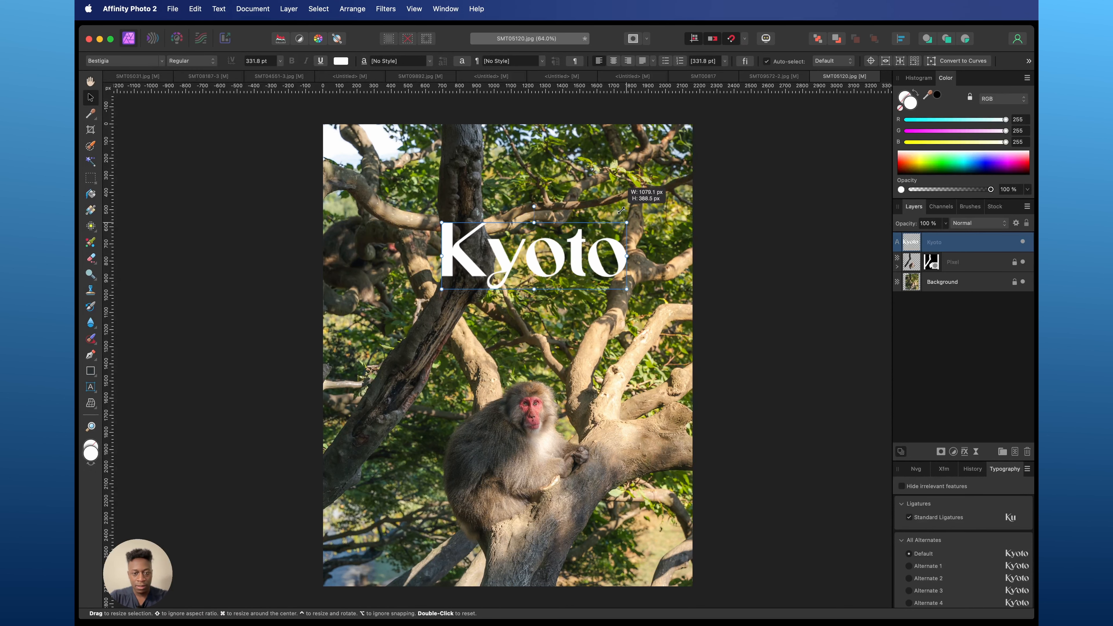
pyautogui.click(567, 296)
pyautogui.moveTo(548, 261); pyautogui.dragTo(535, 375)
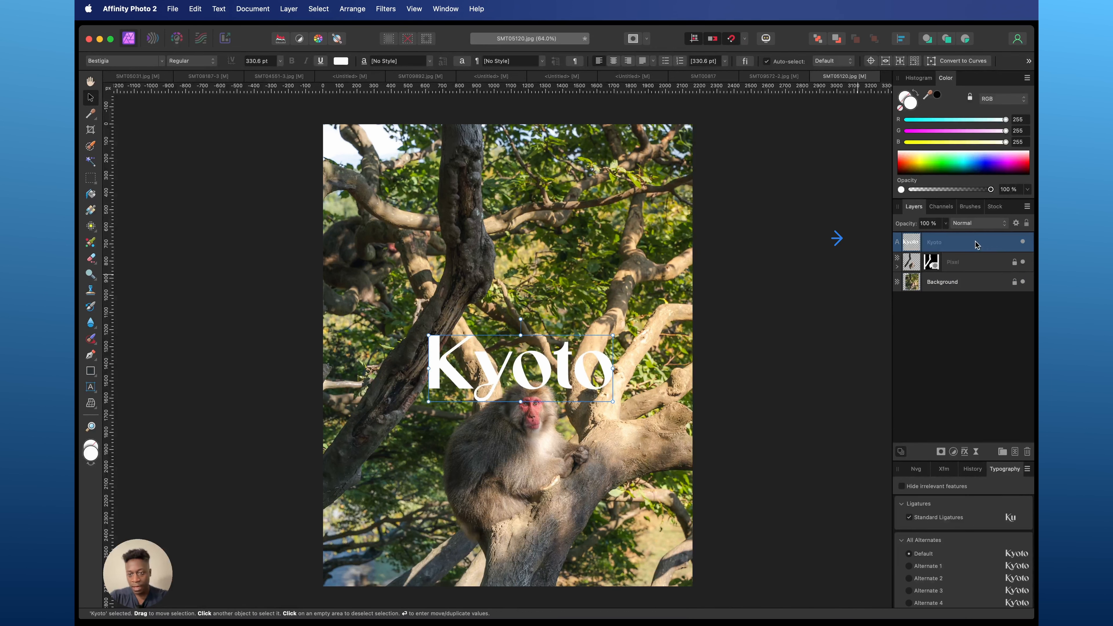
# - Place the "Kyoto" text layer beneath the masked cutout layer and enlarge the text to about 359 pt
pyautogui.moveTo(979, 247); pyautogui.dragTo(981, 275)
pyautogui.scroll(2, 620, 441)
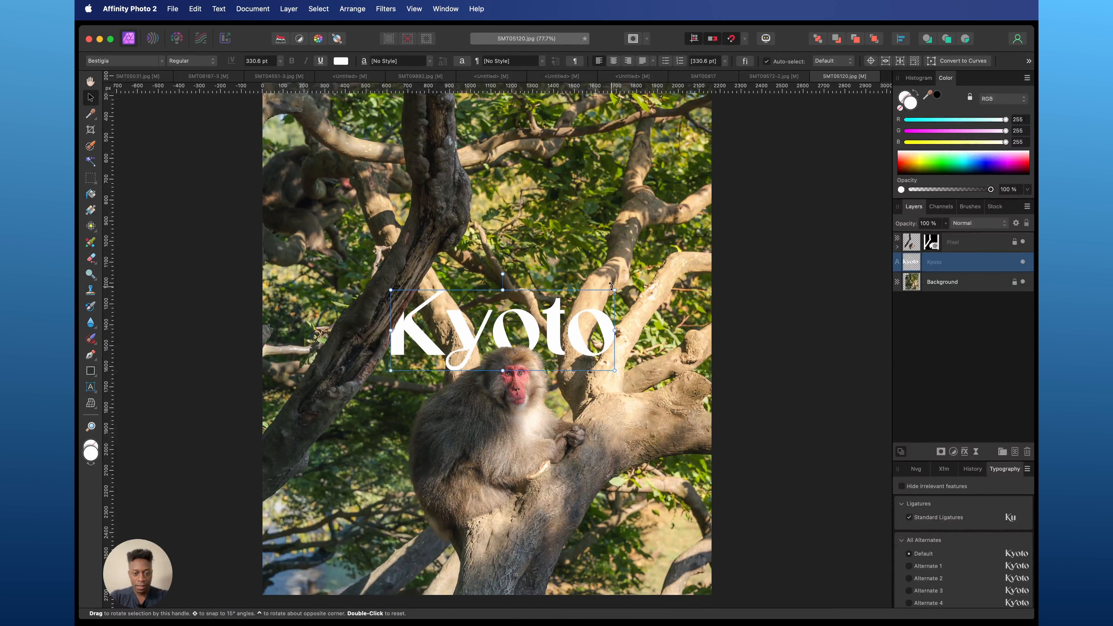
pyautogui.moveTo(615, 290); pyautogui.dragTo(631, 280)
pyautogui.scroll(-2, 422, 418)
# - Replace the "Kyoto" text with "Monkey" and move it up above the monkey's head
pyautogui.doubleClick(568, 345)
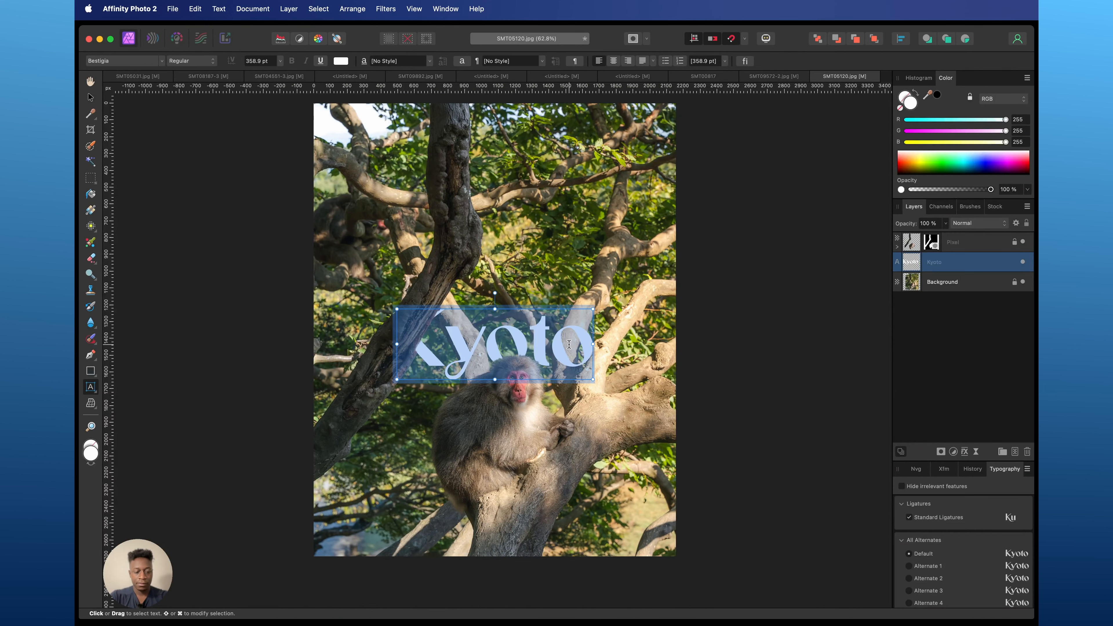
pyautogui.write('Monkey')
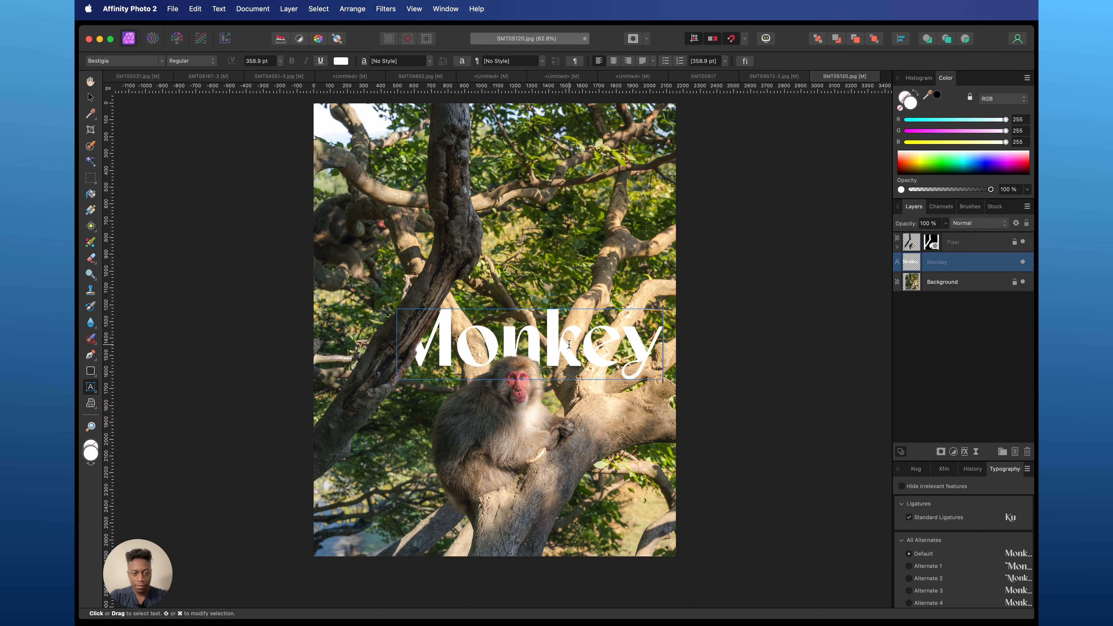
pyautogui.press('Escape')
pyautogui.moveTo(569, 344); pyautogui.dragTo(566, 308)
# - Duplicate the "Monkey" text at about 266 pt just below the original and change the copy to "Park"
pyautogui.moveTo(660, 273)
pyautogui.mouseDown()
pyautogui.moveTo(592, 291)
pyautogui.moveTo(544, 257)
pyautogui.moveTo(531, 265)
pyautogui.moveTo(544, 268)
pyautogui.moveTo(531, 338)
pyautogui.moveTo(531, 327)
pyautogui.moveTo(548, 331)
pyautogui.mouseUp()
pyautogui.press('BackSpace')
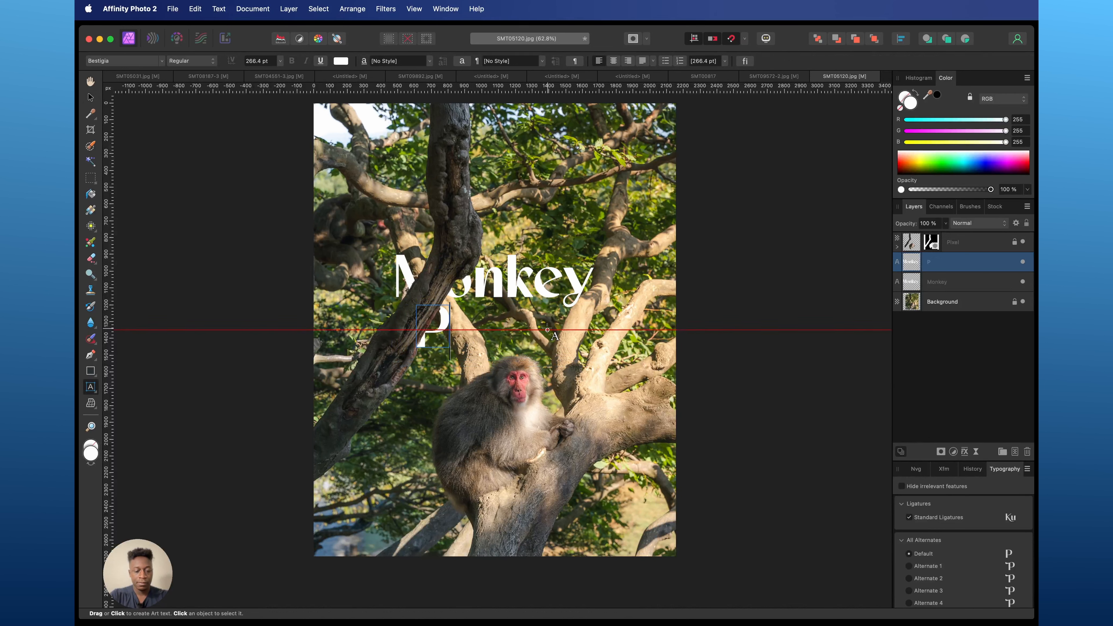
pyautogui.write('Park')
pyautogui.press('Escape')
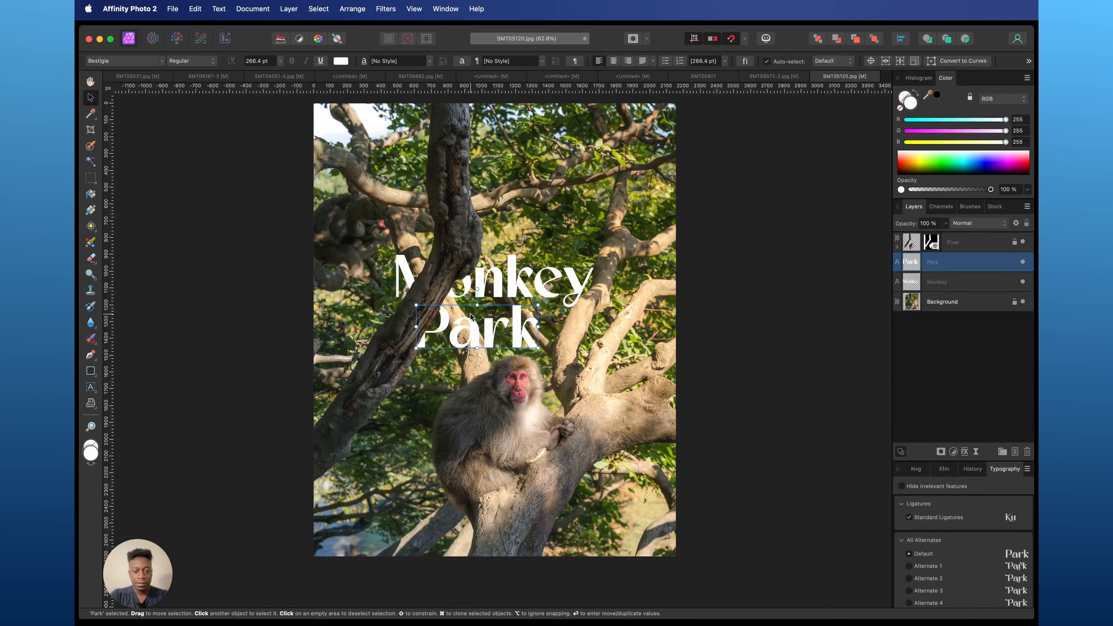
# - Place "Park" at the top of the monkey's head and enlarge "Monkey" to about 332 pt, centred above it
pyautogui.moveTo(471, 330); pyautogui.dragTo(506, 350)
pyautogui.moveTo(528, 282); pyautogui.dragTo(542, 305)
pyautogui.moveTo(415, 272); pyautogui.dragTo(367, 260)
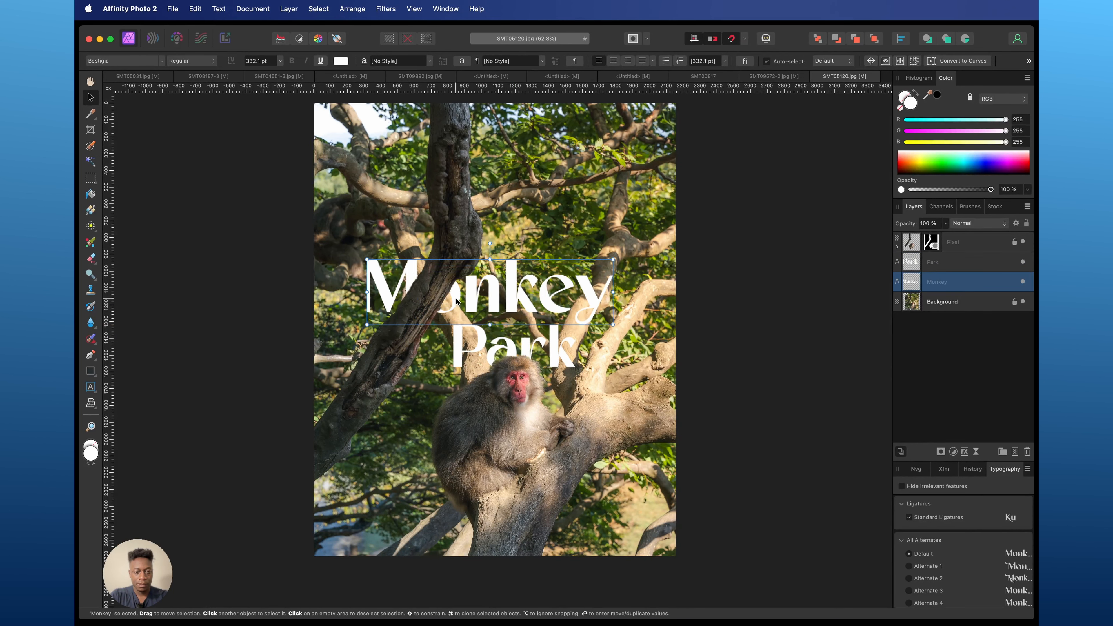
pyautogui.moveTo(457, 302); pyautogui.dragTo(487, 302)
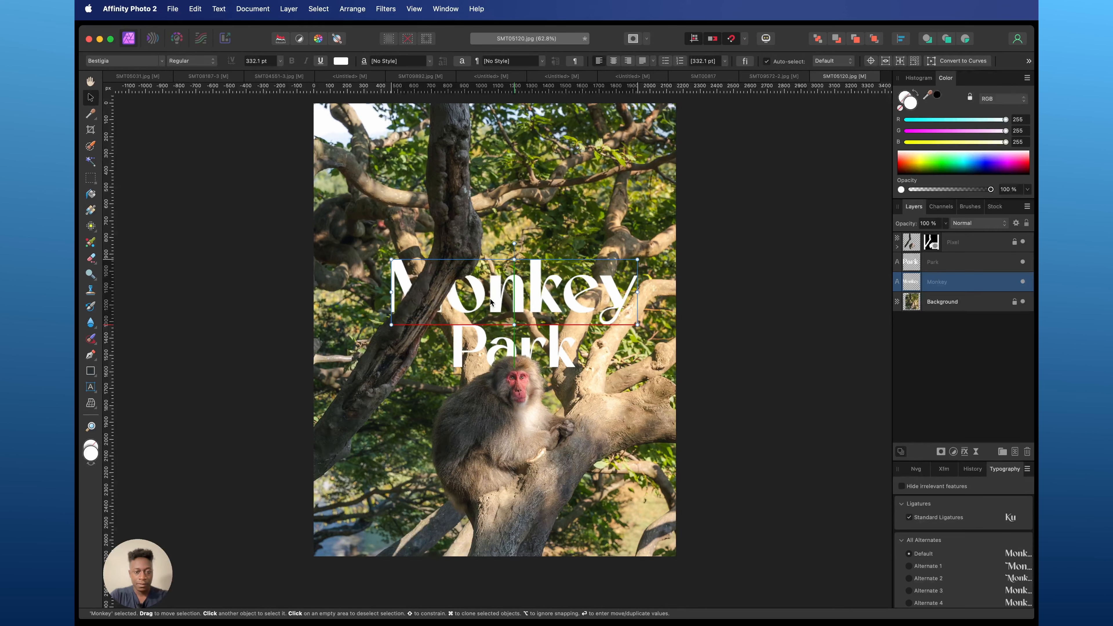
pyautogui.click(235, 211)
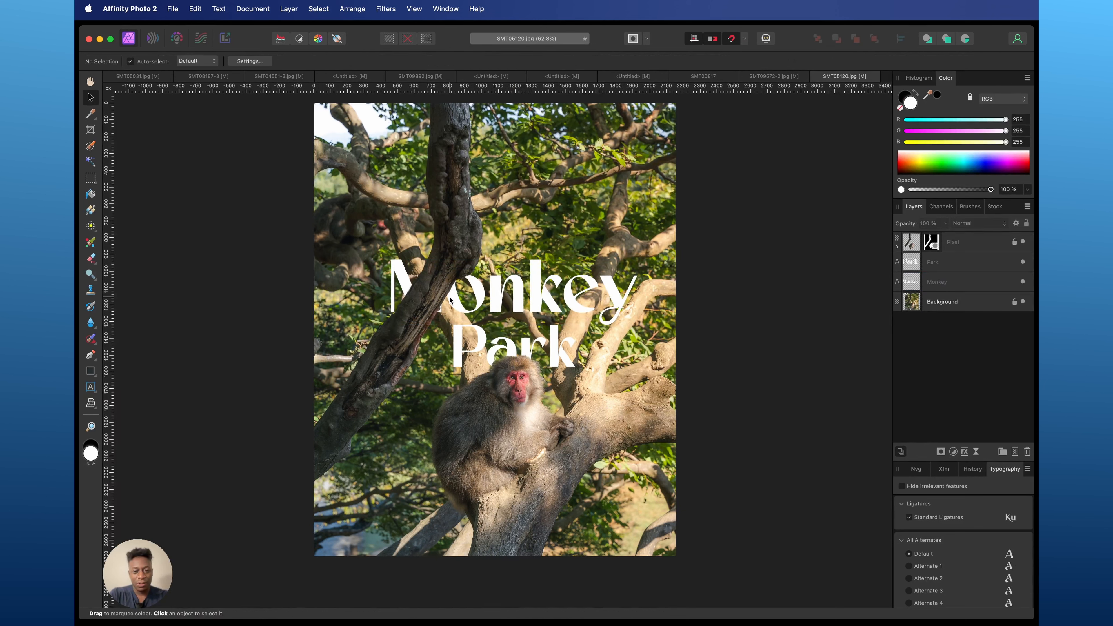
# - Duplicate the "Monkey" text near the top of the photo and change the copy to "Travel Photography"
pyautogui.click(488, 302)
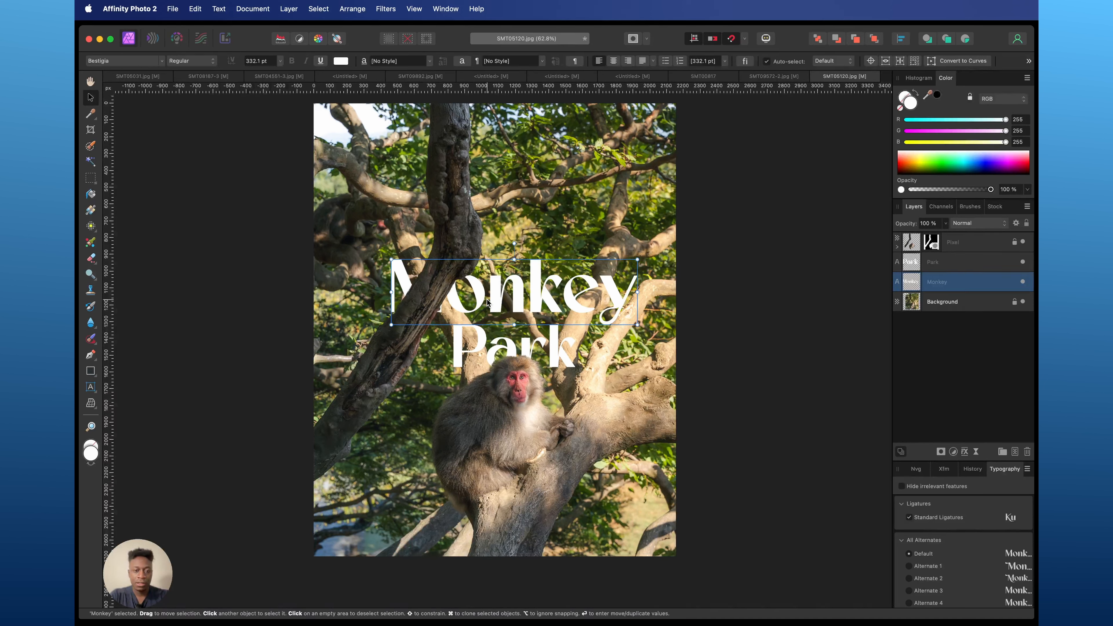
pyautogui.moveTo(488, 301); pyautogui.dragTo(516, 188)
pyautogui.doubleClick(555, 185)
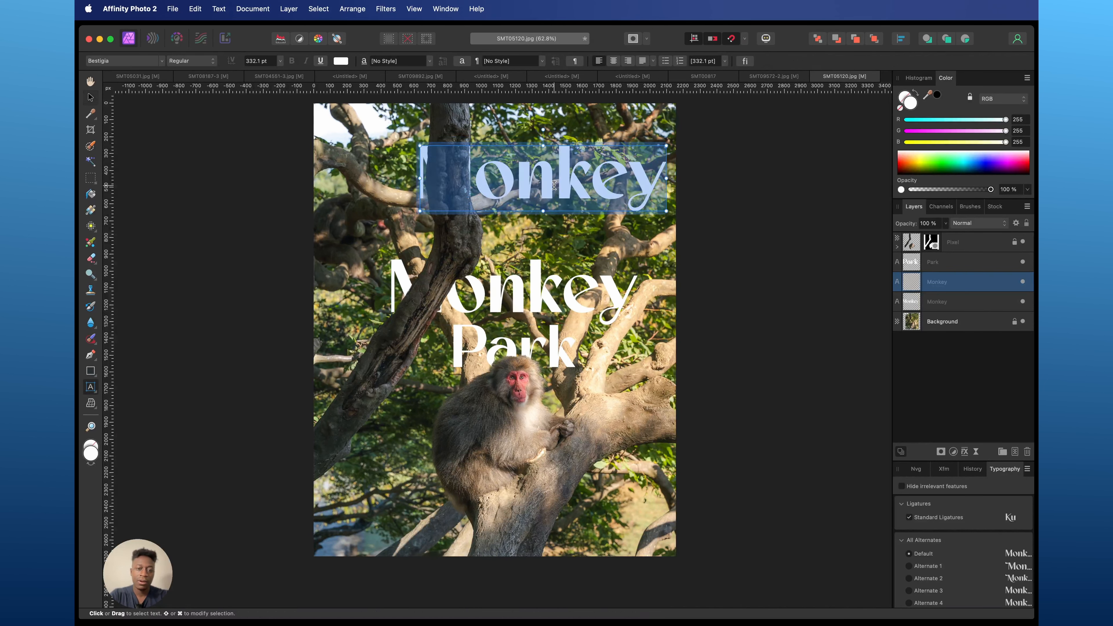
pyautogui.write('Travel')
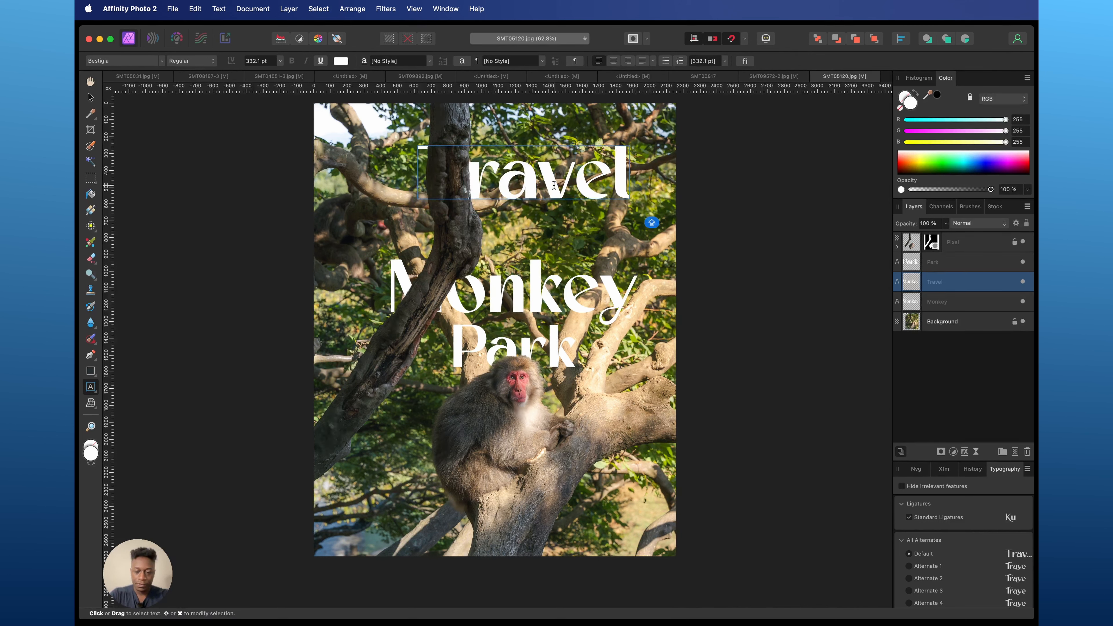
pyautogui.write(' Photography')
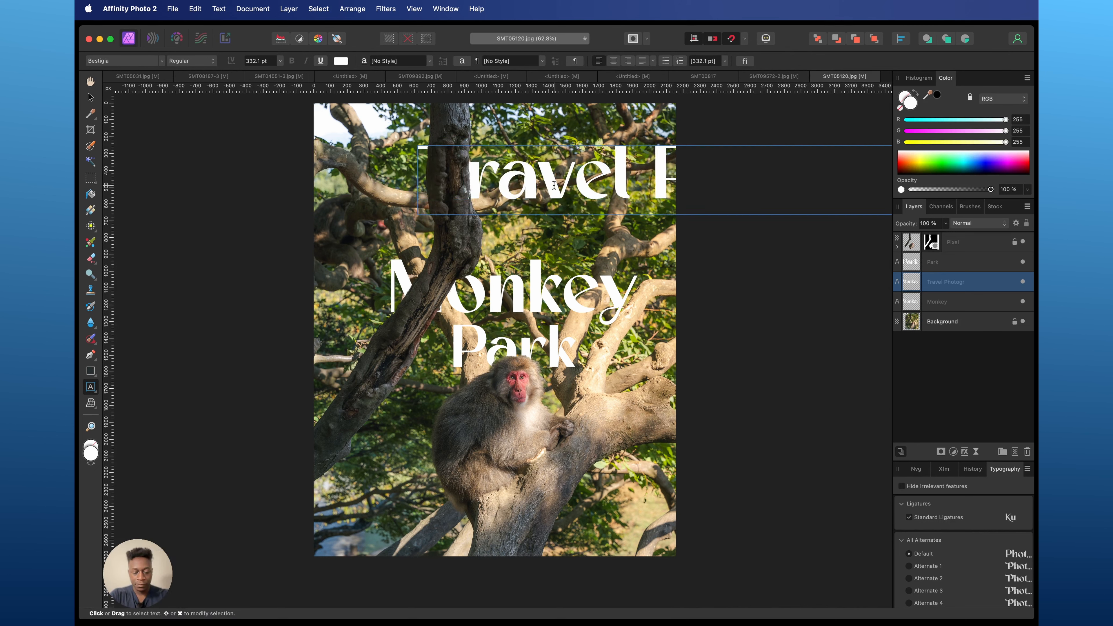
pyautogui.press('Escape')
# - Shrink "Travel Photography" to about 71 pt, align it above the start of "Monkey", and raise its layer above the cutout
pyautogui.press('v')
pyautogui.moveTo(622, 182); pyautogui.dragTo(336, 227)
pyautogui.moveTo(791, 191); pyautogui.dragTo(500, 247)
pyautogui.moveTo(957, 292); pyautogui.dragTo(964, 233)
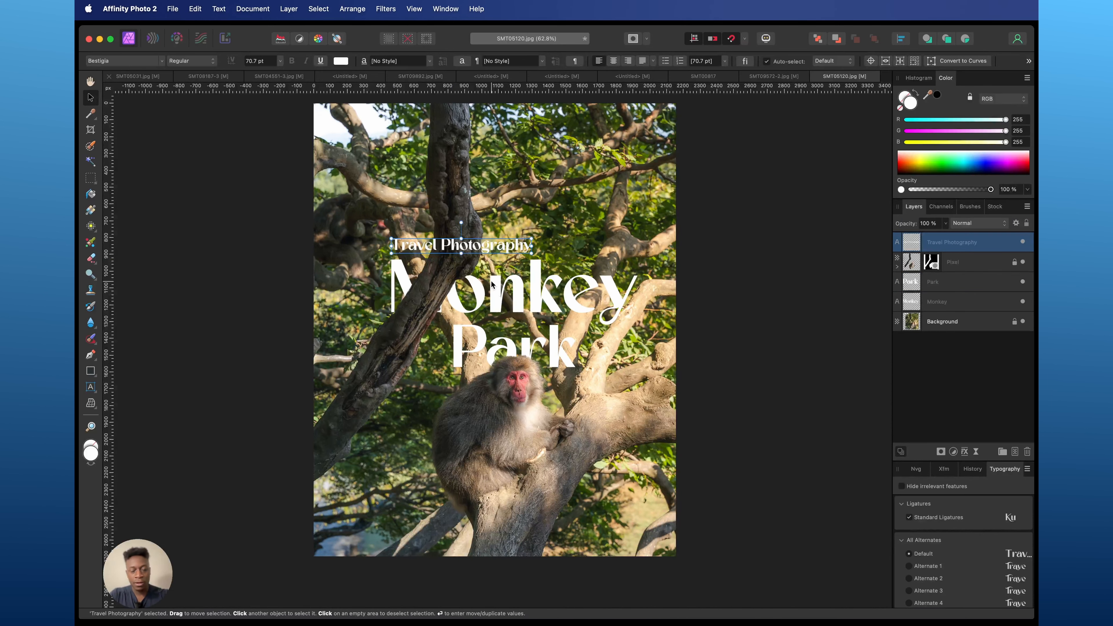
# - Set the font of the "Travel Photography" text to Coolvetica
pyautogui.scroll(1, 571, 283)
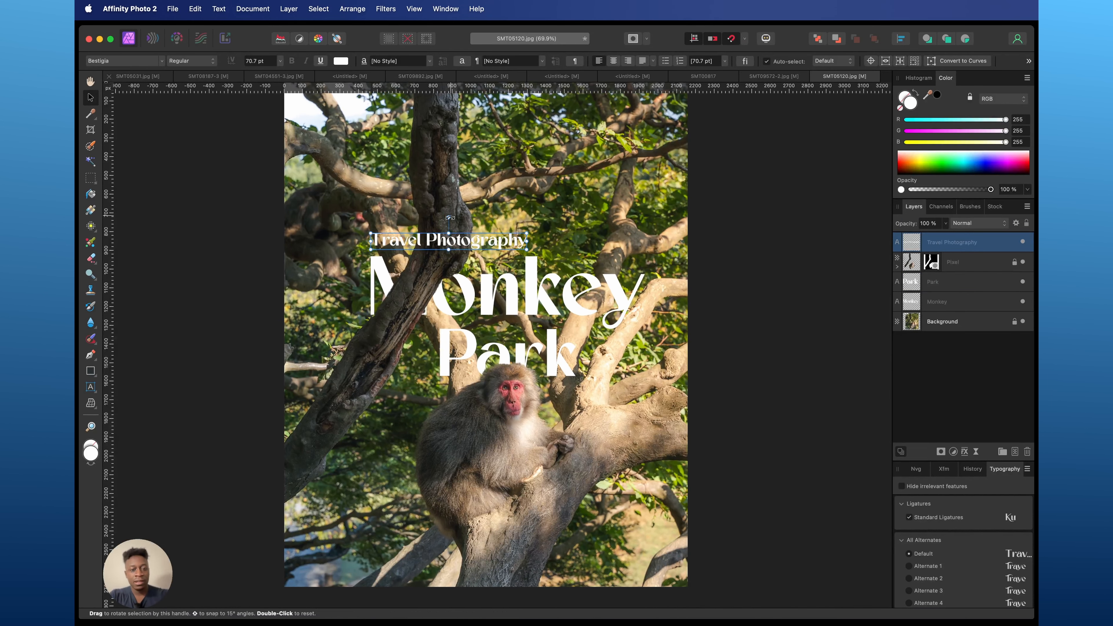
pyautogui.doubleClick(498, 241)
pyautogui.tripleClick(498, 241)
pyautogui.click(161, 61)
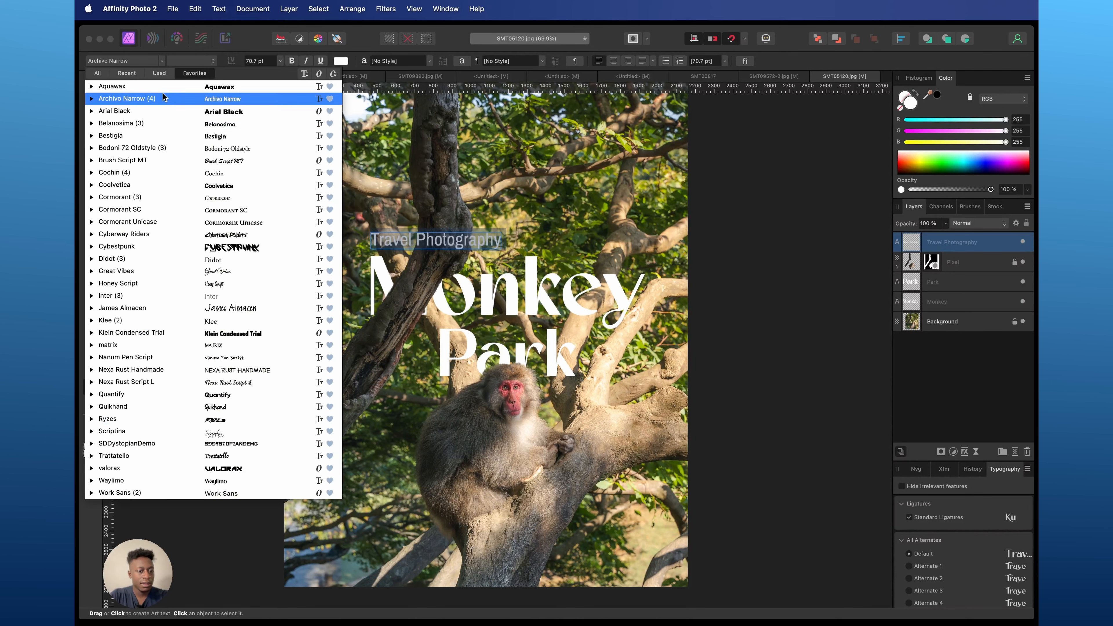
pyautogui.click(191, 192)
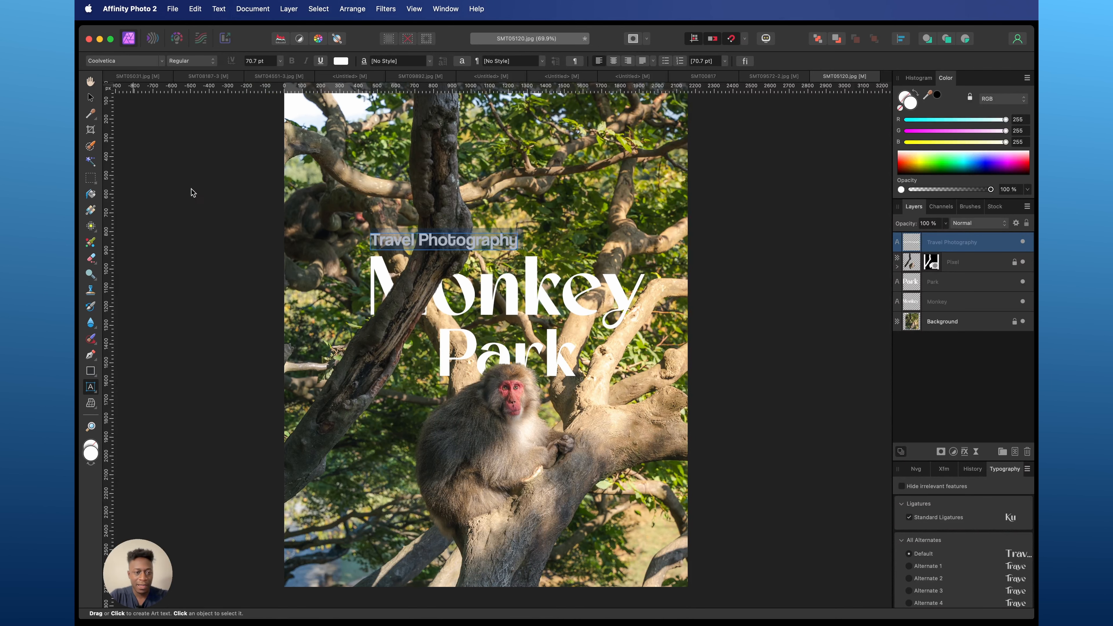
# - Shrink "Travel Photography" to about 60 pt and line up its left edge with the start of "Monkey"
pyautogui.press('Escape')
pyautogui.moveTo(505, 234); pyautogui.dragTo(495, 242)
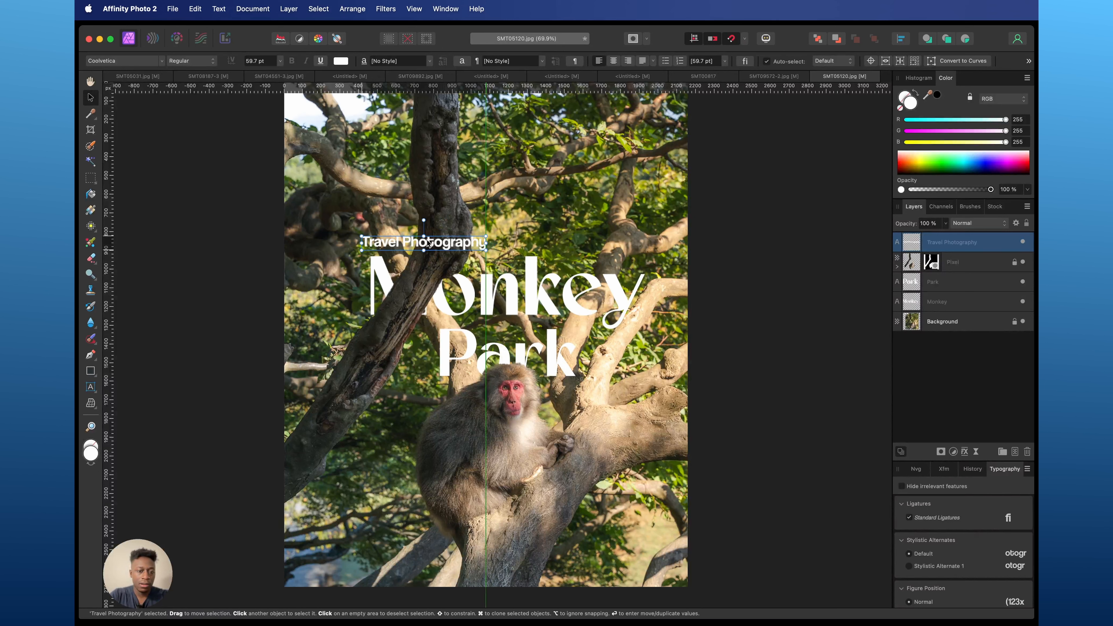
pyautogui.click(641, 483)
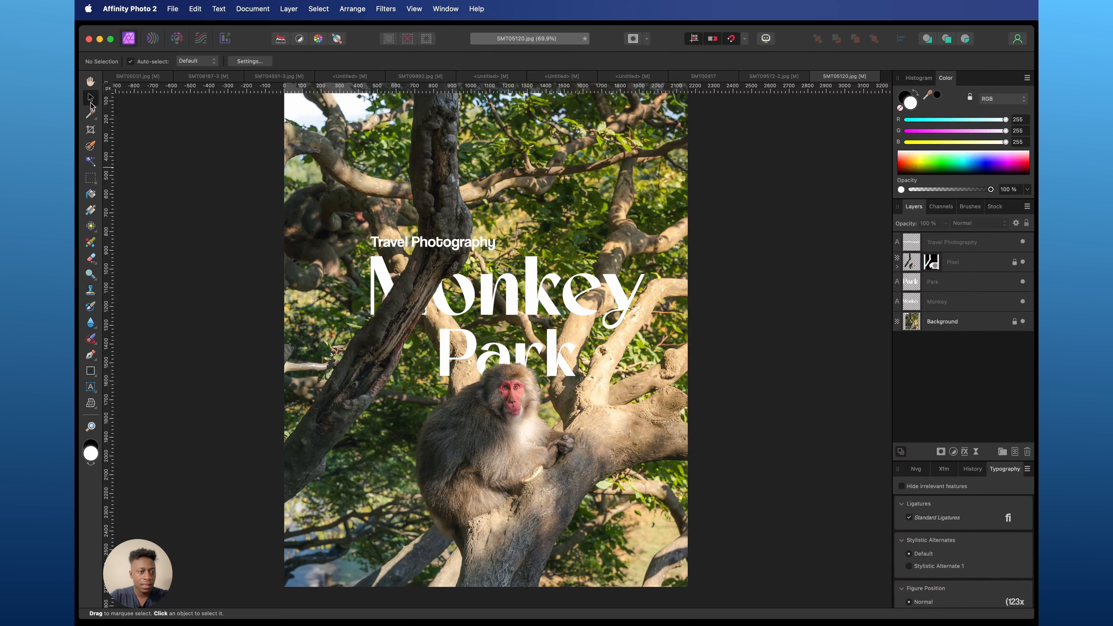
# - Add an outer shadow to the "Monkey" text with radius 24.7 px, offset 28.2 px and intensity 38 %
pyautogui.click(572, 303)
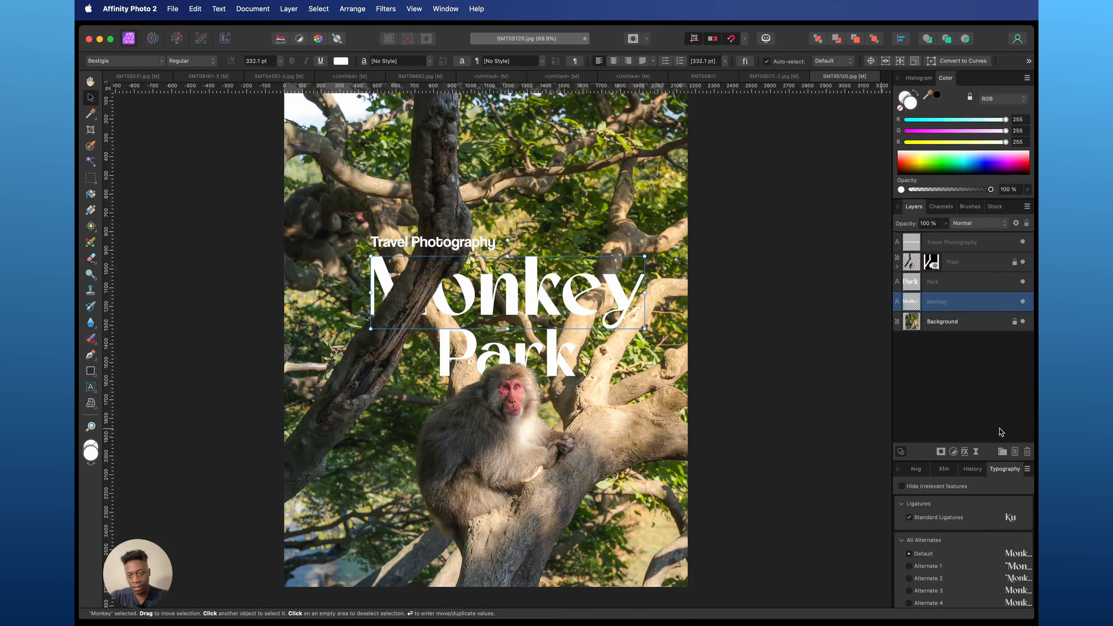
pyautogui.click(965, 452)
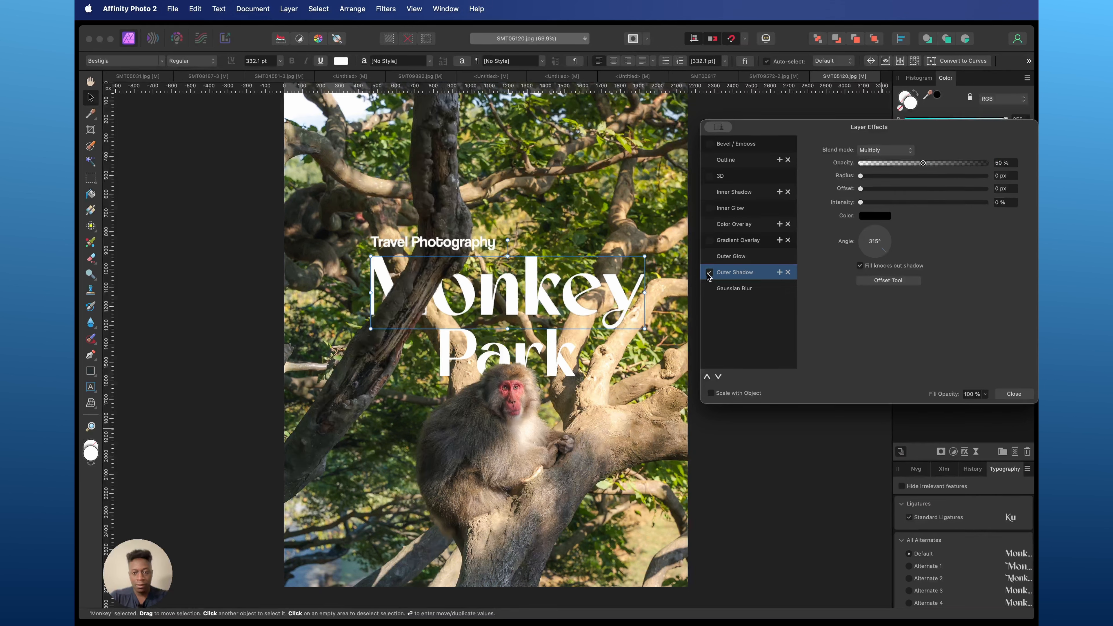
pyautogui.moveTo(860, 176); pyautogui.dragTo(935, 186)
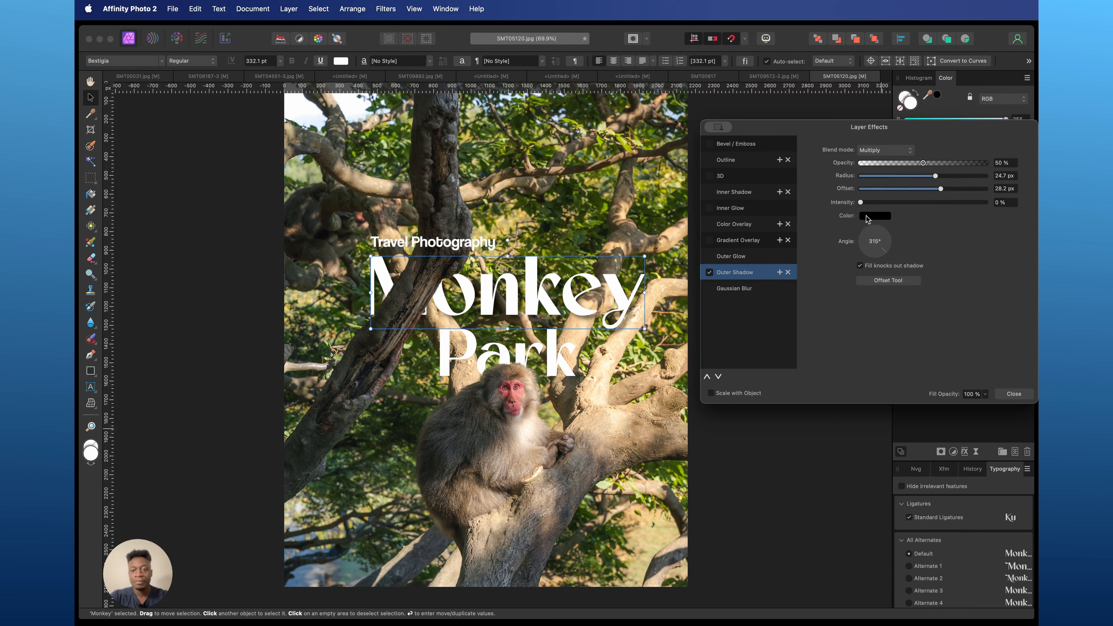
pyautogui.moveTo(861, 202); pyautogui.dragTo(910, 220)
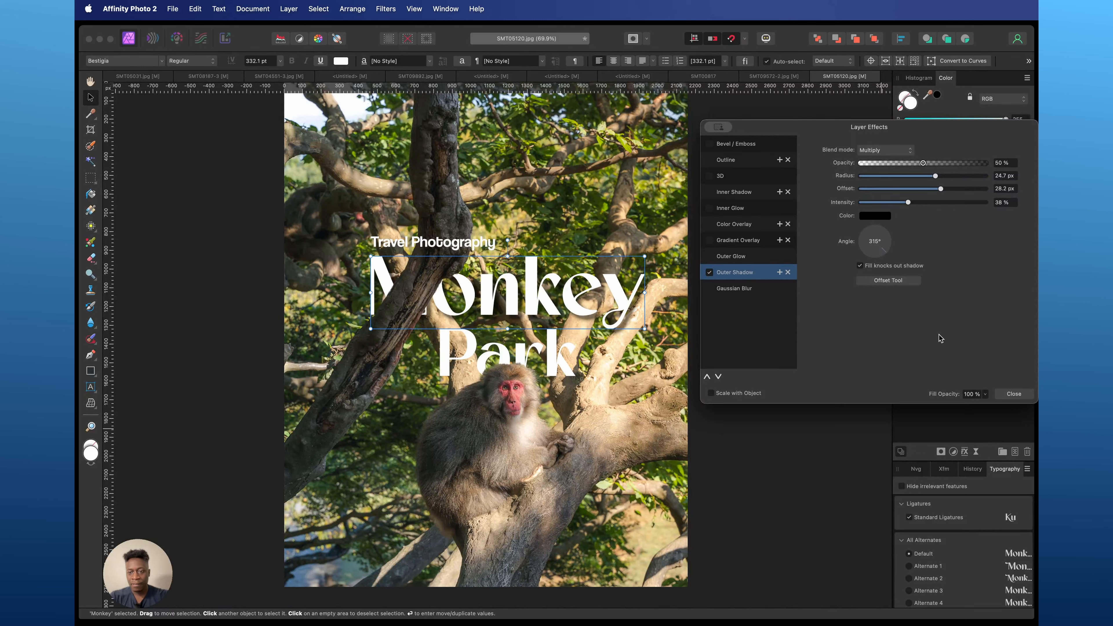
pyautogui.click(1009, 394)
# - Add an outer shadow to "Park" with radius 13.3 px and offset 29.9 px, and give "Travel Photography" a layer effect too
pyautogui.click(965, 452)
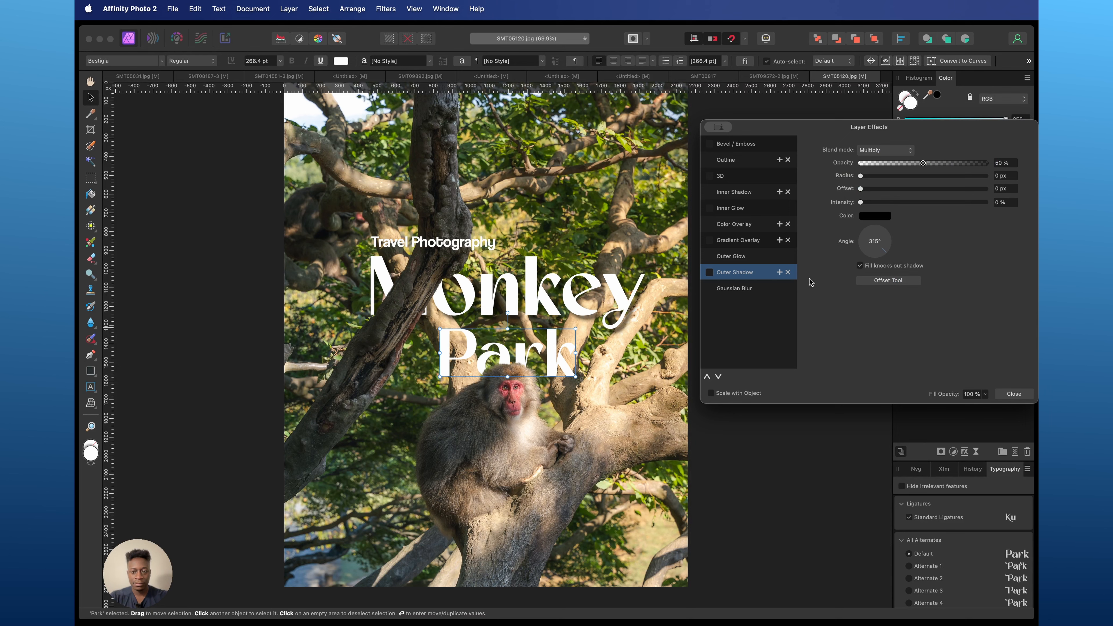
pyautogui.moveTo(861, 176); pyautogui.dragTo(920, 181)
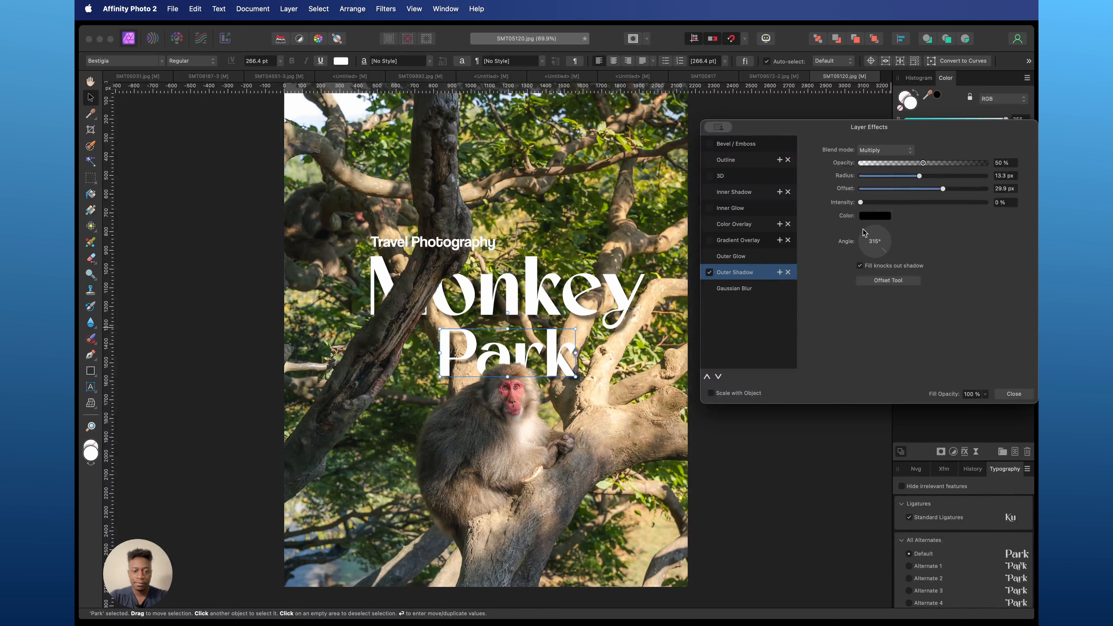
pyautogui.click(1014, 393)
pyautogui.scroll(-3, 703, 363)
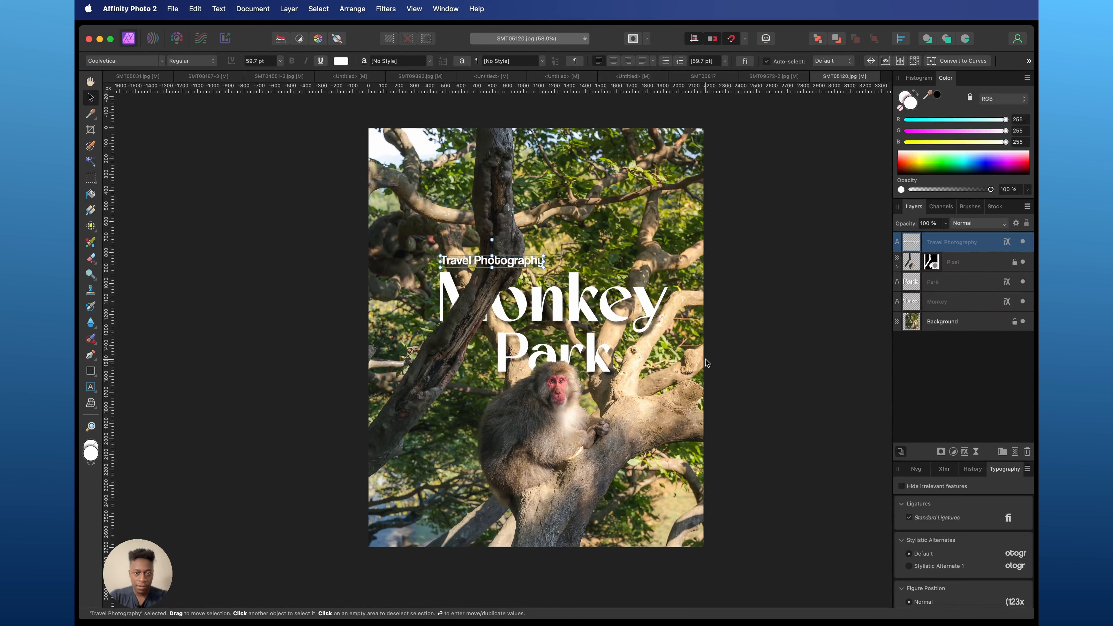
pyautogui.scroll(2, 706, 363)
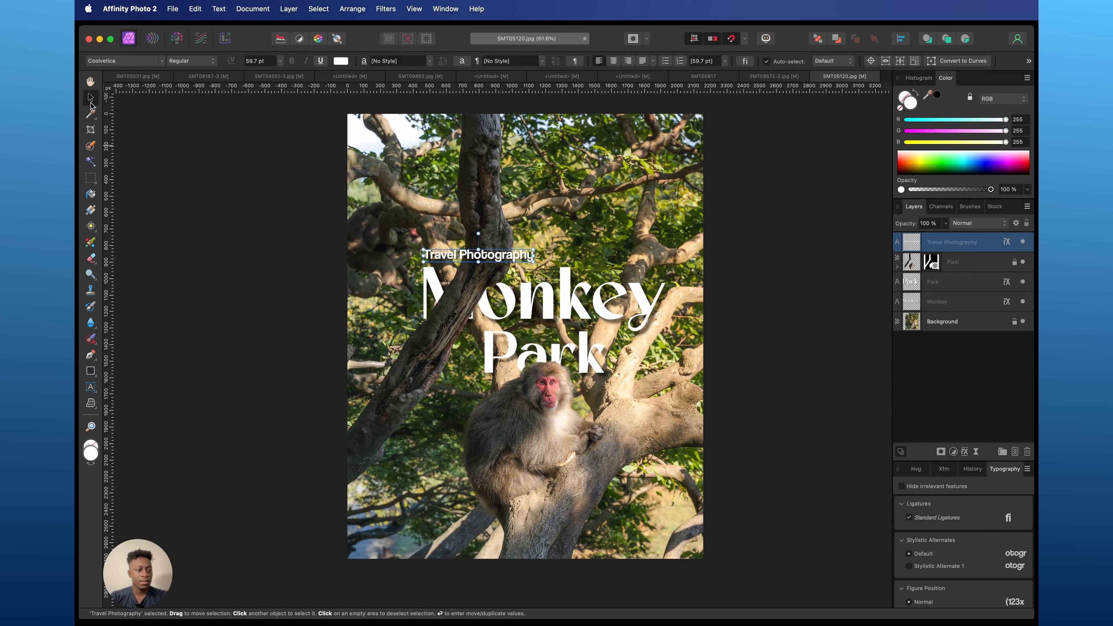
pyautogui.moveTo(498, 256); pyautogui.dragTo(529, 405)
pyautogui.press('super+z')
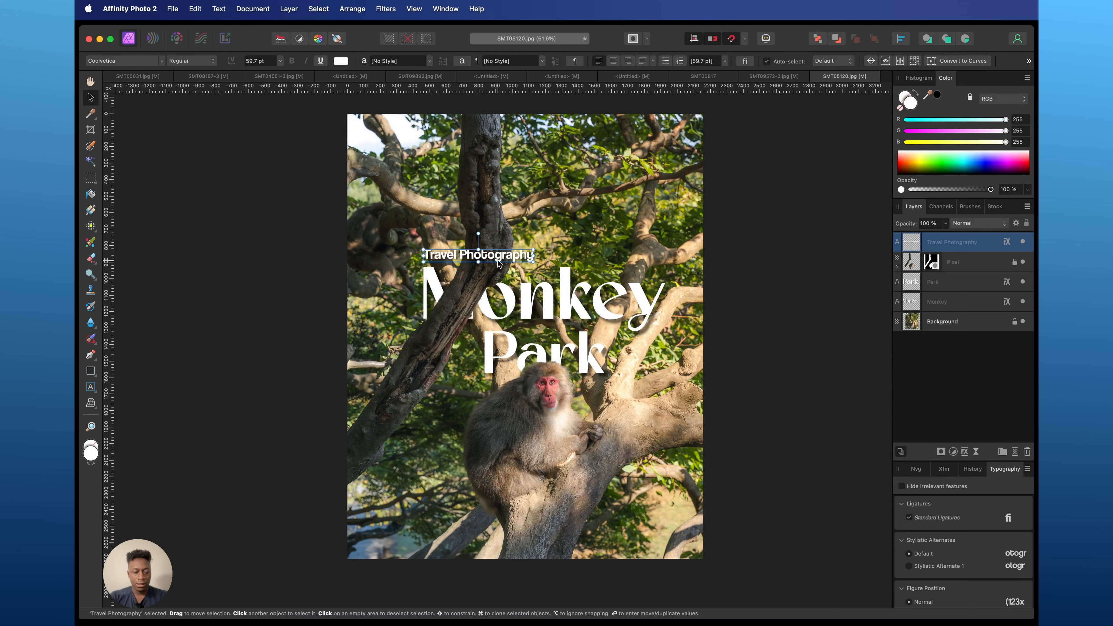
# - Duplicate "Travel Photography" to the bottom of the photo and change the copy to "Swipe to see more"
pyautogui.moveTo(500, 262); pyautogui.dragTo(535, 540)
pyautogui.tripleClick(535, 540)
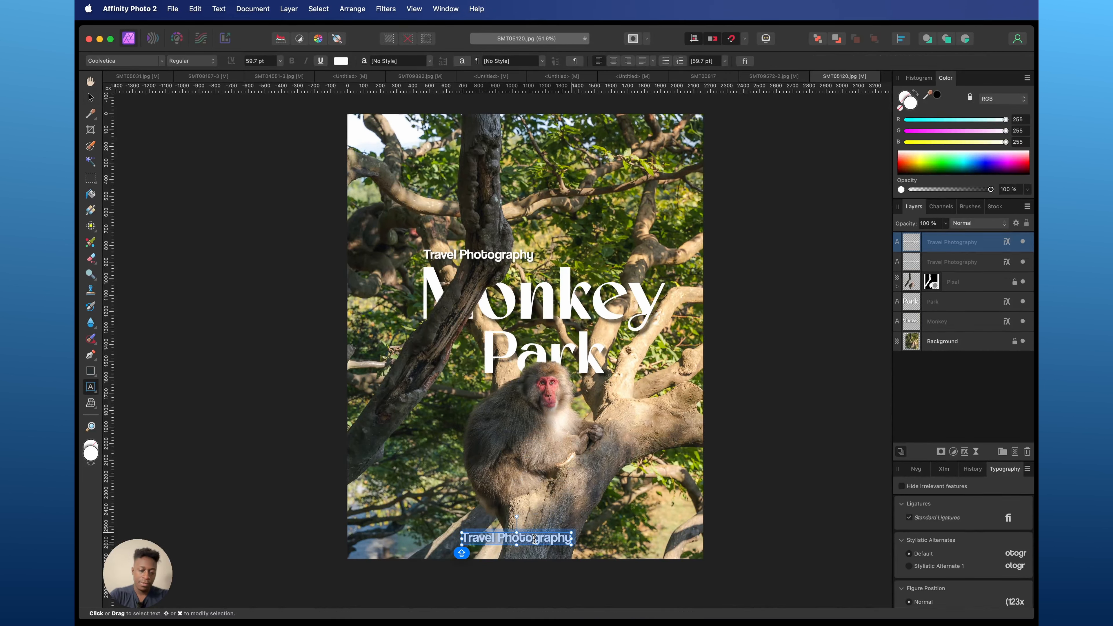
pyautogui.write('Swipe to s')
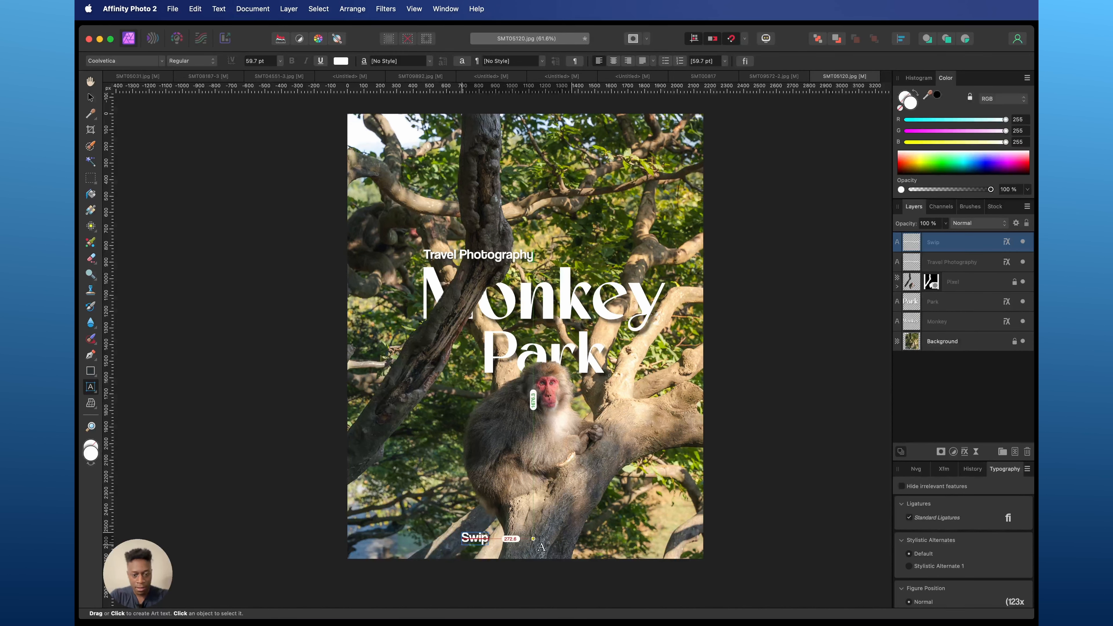
pyautogui.write('ee more')
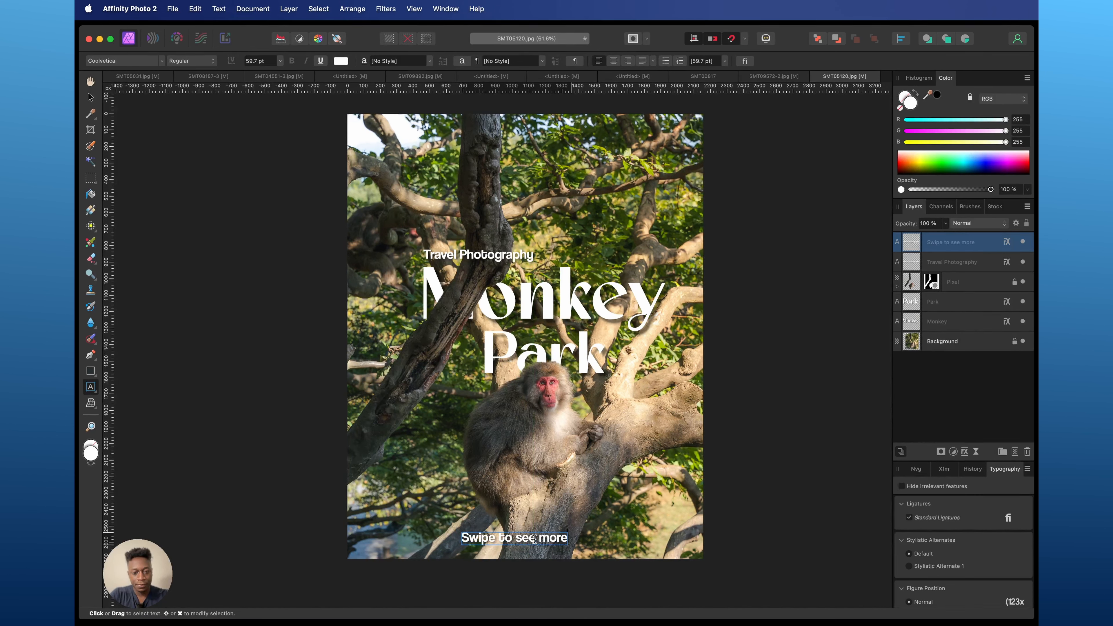
pyautogui.press('Escape')
# - Shrink the "Swipe to see more" text to about 47 pt and deselect it
pyautogui.press('v')
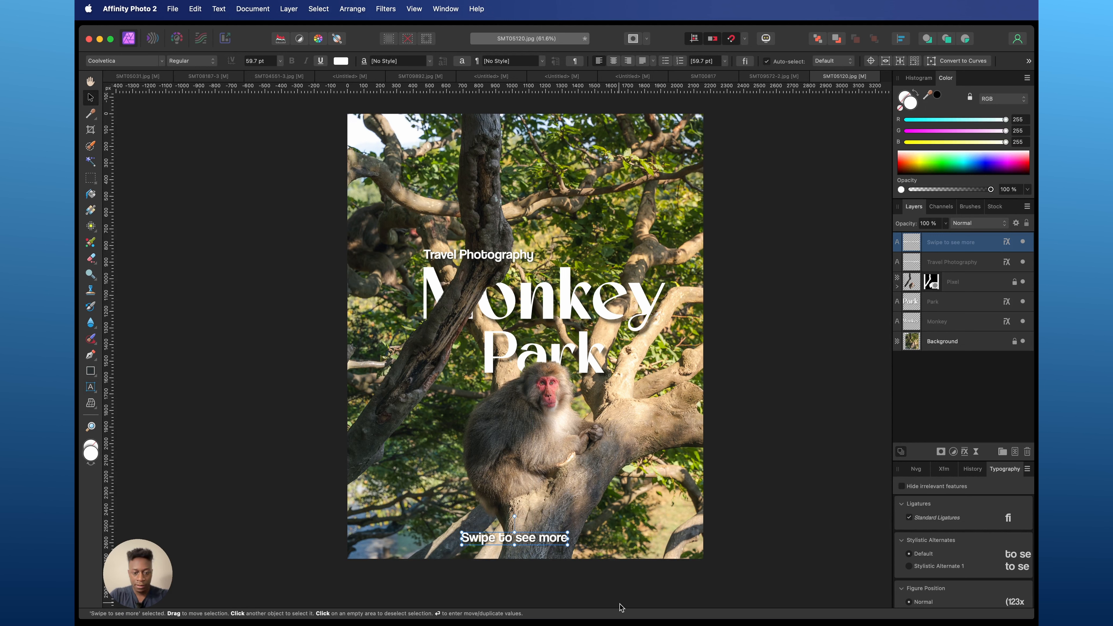
pyautogui.moveTo(566, 543); pyautogui.dragTo(544, 543)
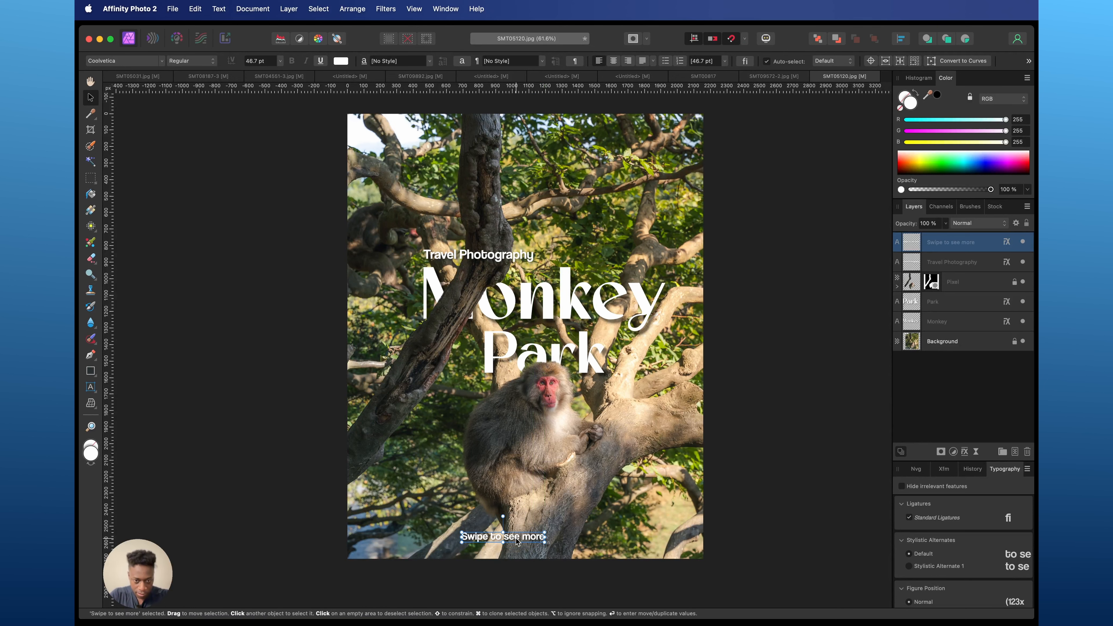
pyautogui.click(824, 542)
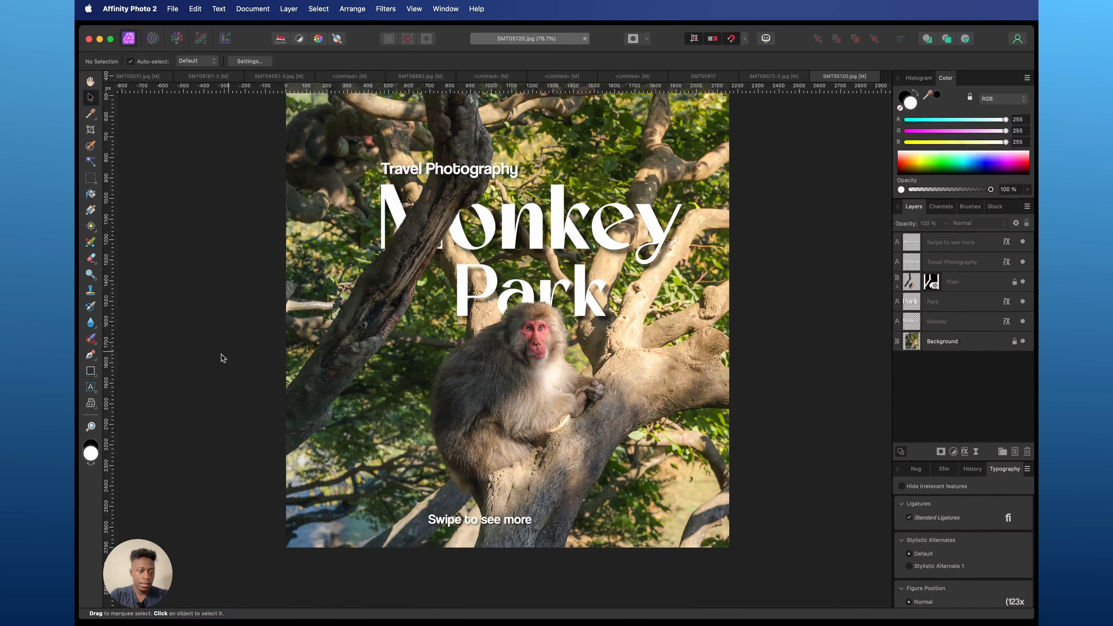
# - Draw a small white triangle, rotate it to point right and place it just after the "Swipe to see more" text
pyautogui.click(91, 374)
pyautogui.click(131, 372)
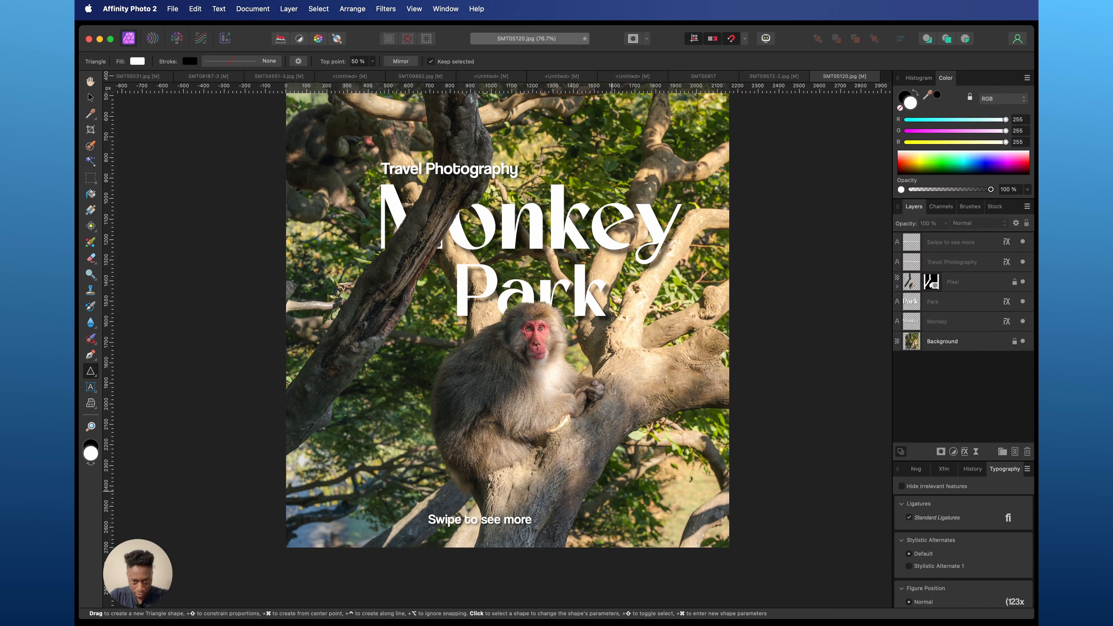
pyautogui.moveTo(612, 490)
pyautogui.mouseDown()
pyautogui.moveTo(630, 515)
pyautogui.moveTo(630, 498)
pyautogui.mouseUp()
pyautogui.click(90, 98)
pyautogui.moveTo(619, 482); pyautogui.dragTo(646, 498)
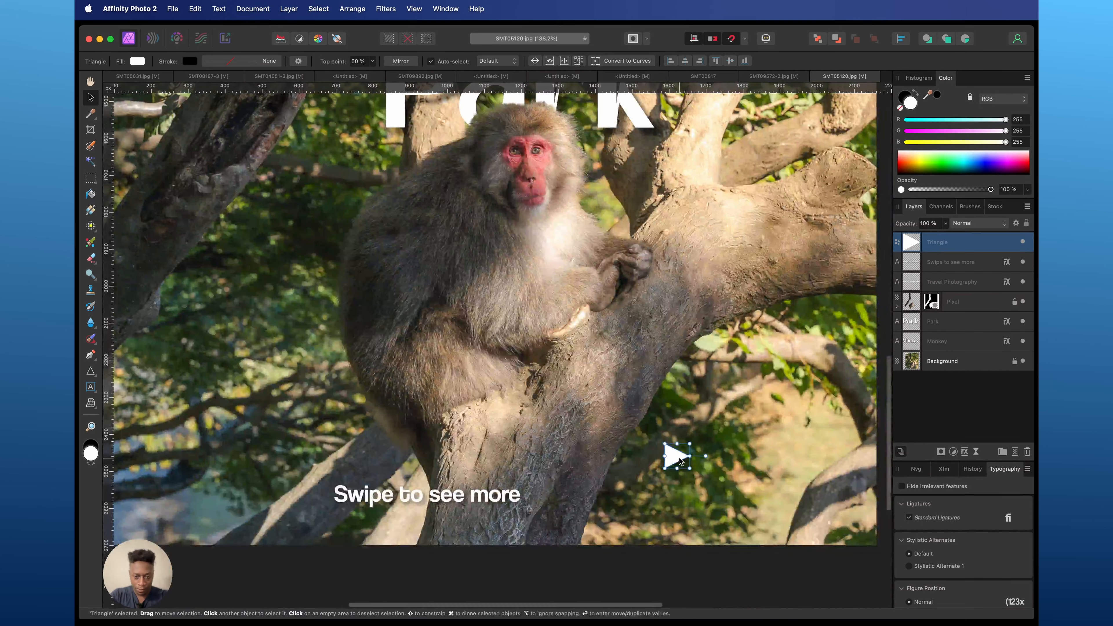
pyautogui.moveTo(680, 461); pyautogui.dragTo(549, 497)
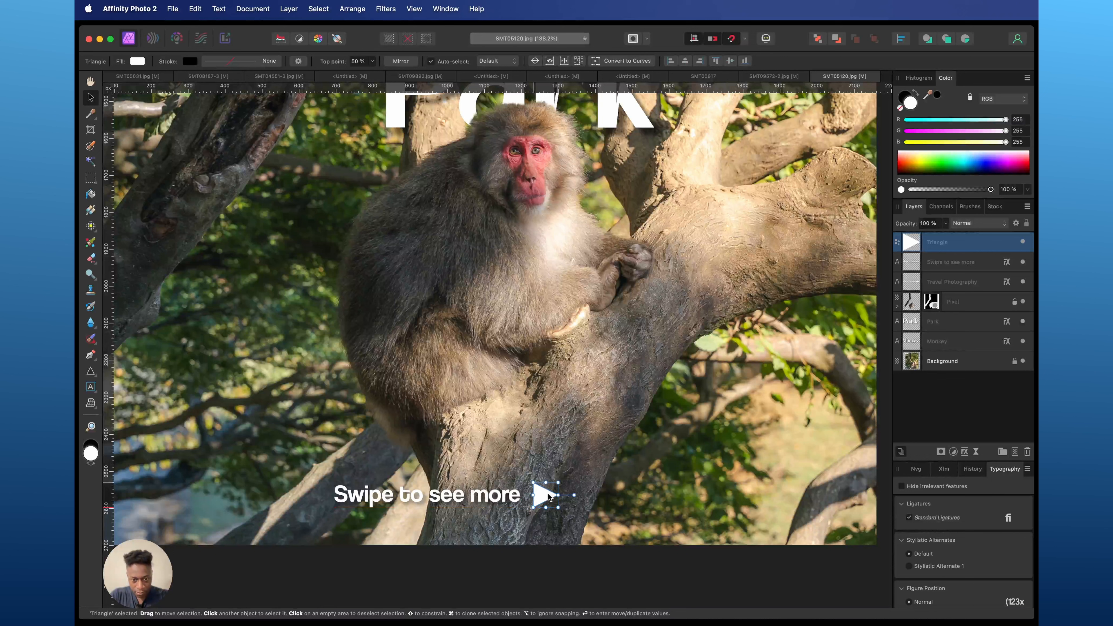
pyautogui.click(571, 577)
# - Add an outer shadow to the triangle with opacity 33 %, radius 38.3 px and offset 11.7 px
pyautogui.click(547, 501)
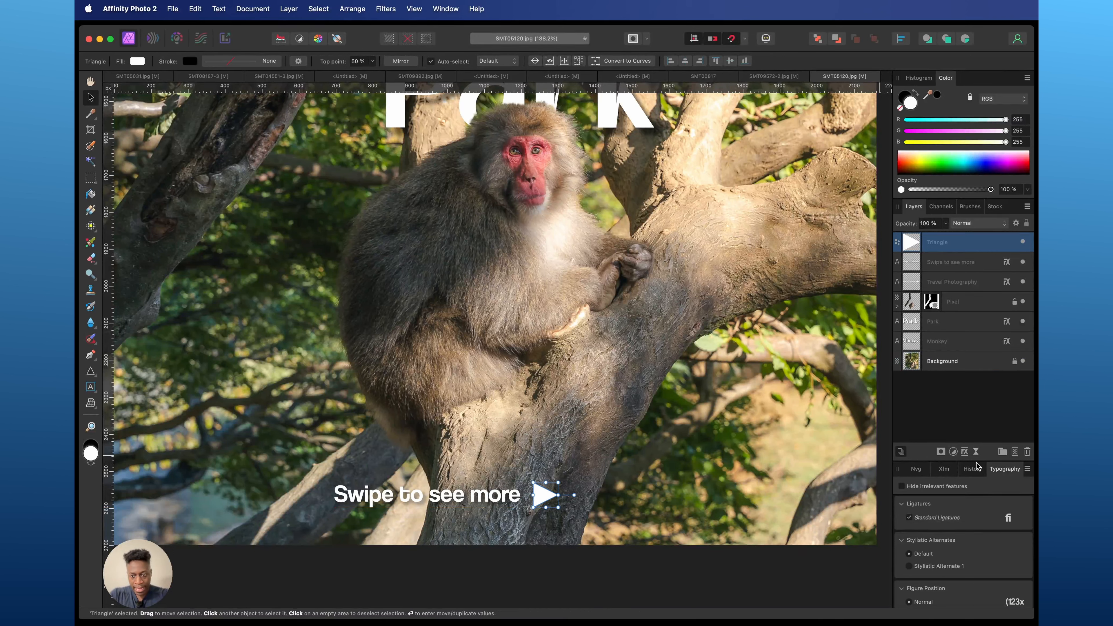
pyautogui.click(964, 452)
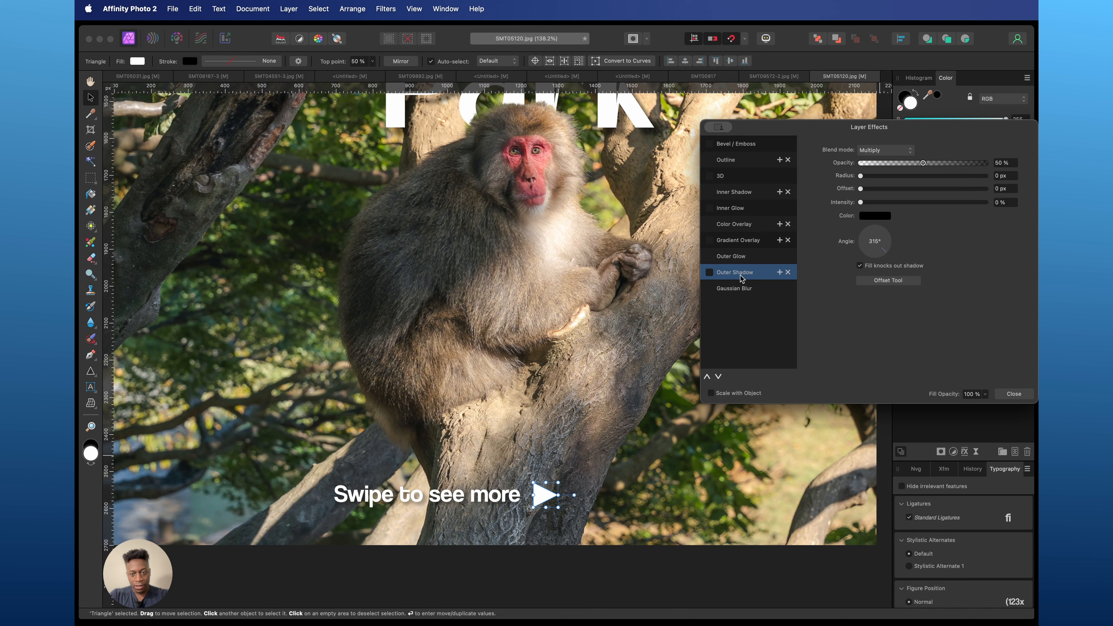
pyautogui.moveTo(902, 175)
pyautogui.mouseDown()
pyautogui.moveTo(904, 189)
pyautogui.moveTo(934, 193)
pyautogui.moveTo(918, 189)
pyautogui.mouseUp()
pyautogui.moveTo(897, 175); pyautogui.dragTo(956, 181)
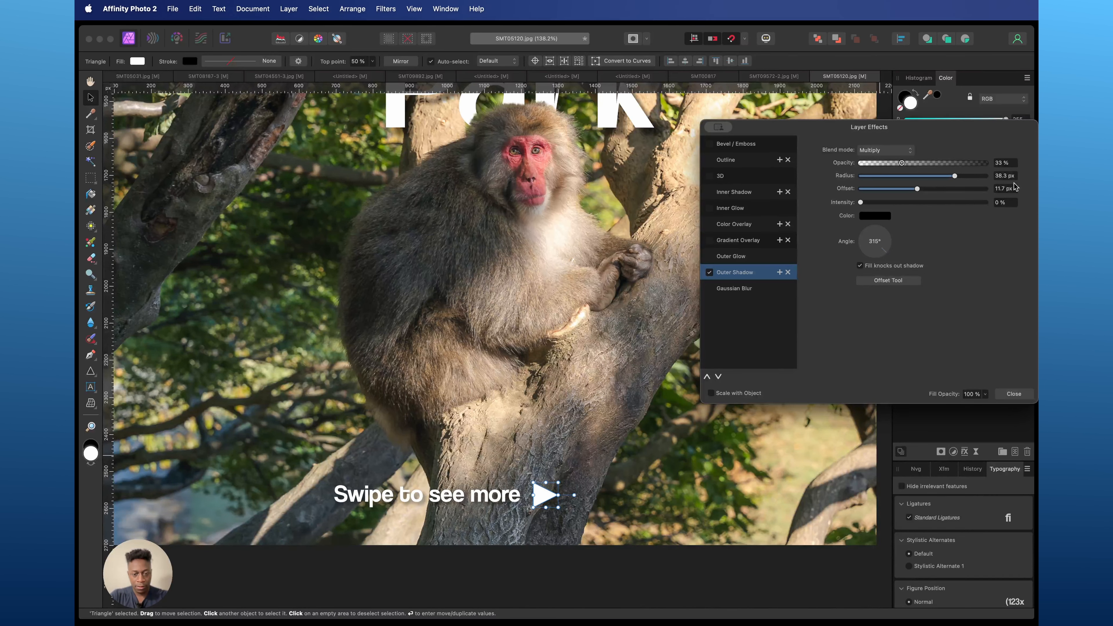
pyautogui.click(1012, 393)
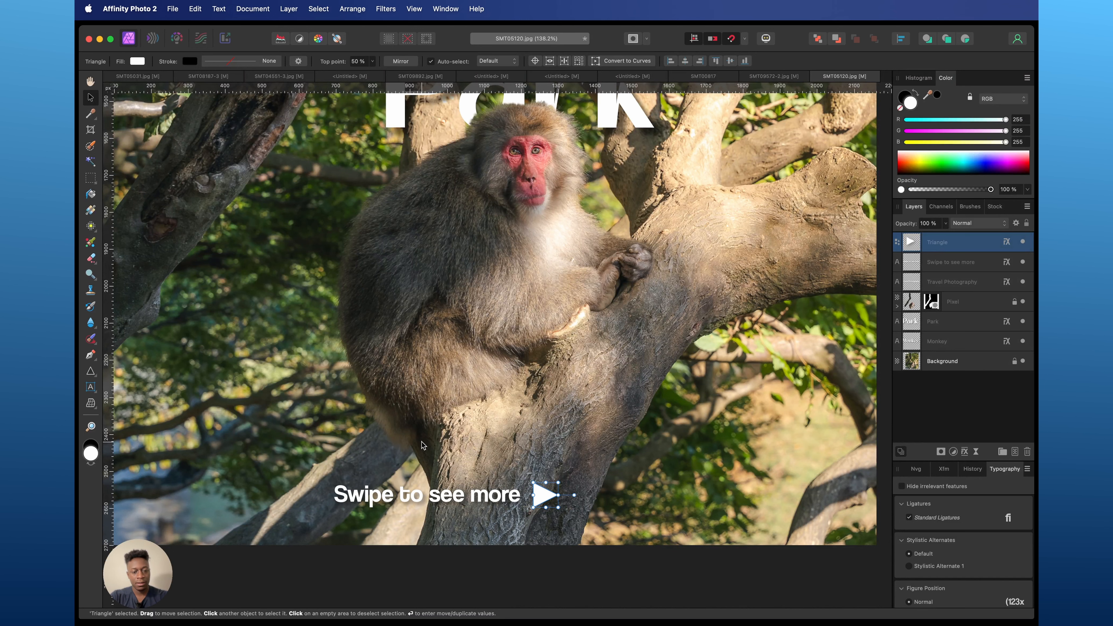
# - Group the triangle with the "Swipe to see more" text and centre the group horizontally near the photo's bottom edge
pyautogui.keyDown('shift'); pyautogui.click(423, 497); pyautogui.keyUp('shift')
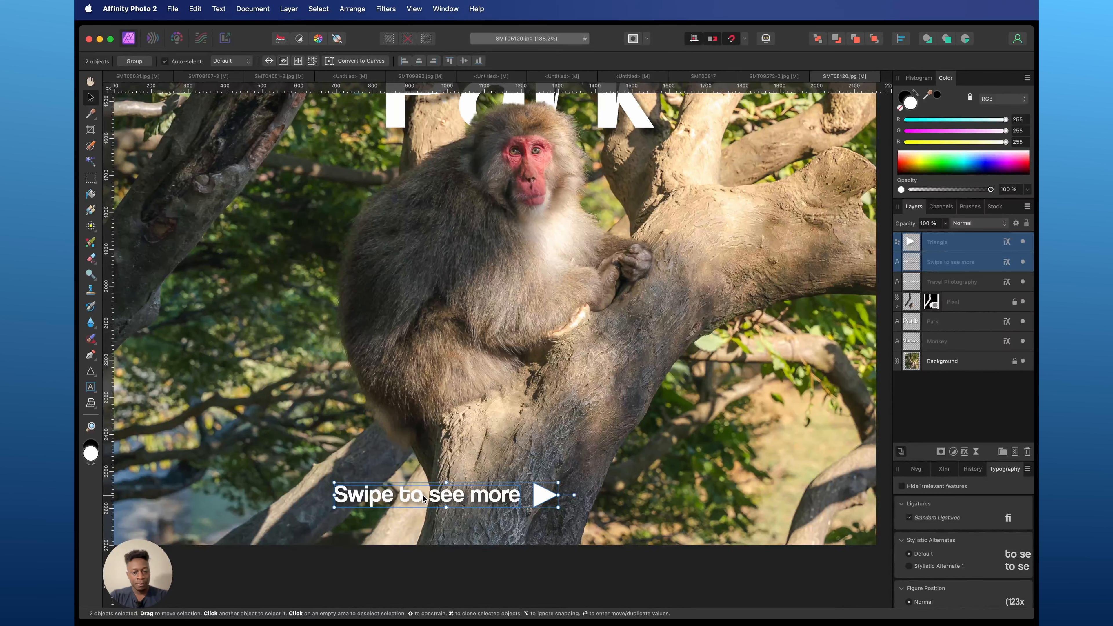
pyautogui.press('super+g')
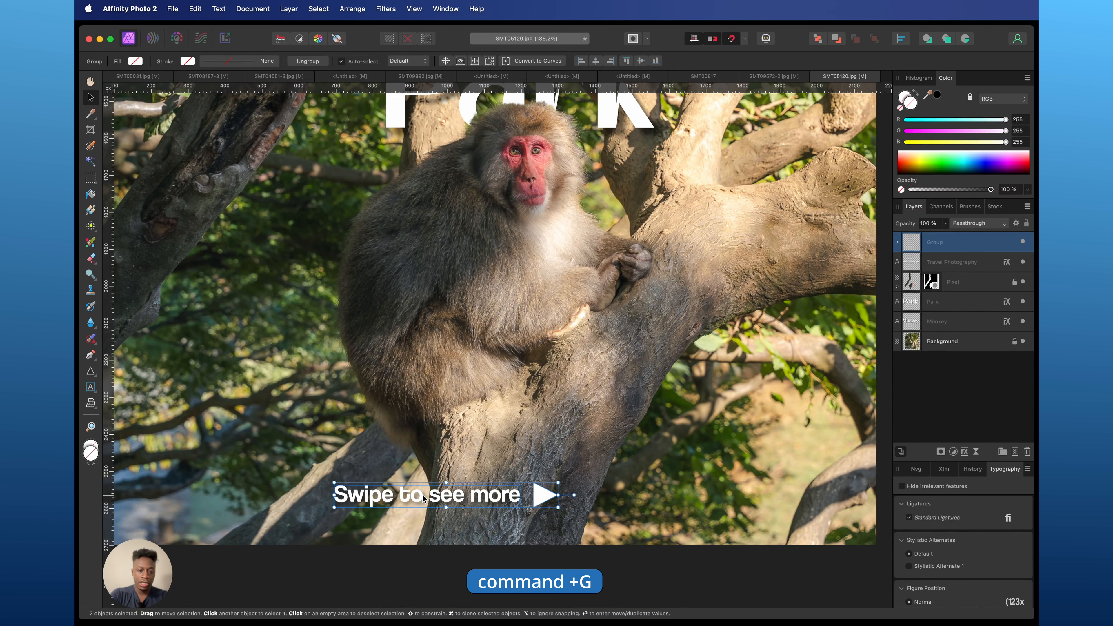
pyautogui.scroll(-5, 529, 297)
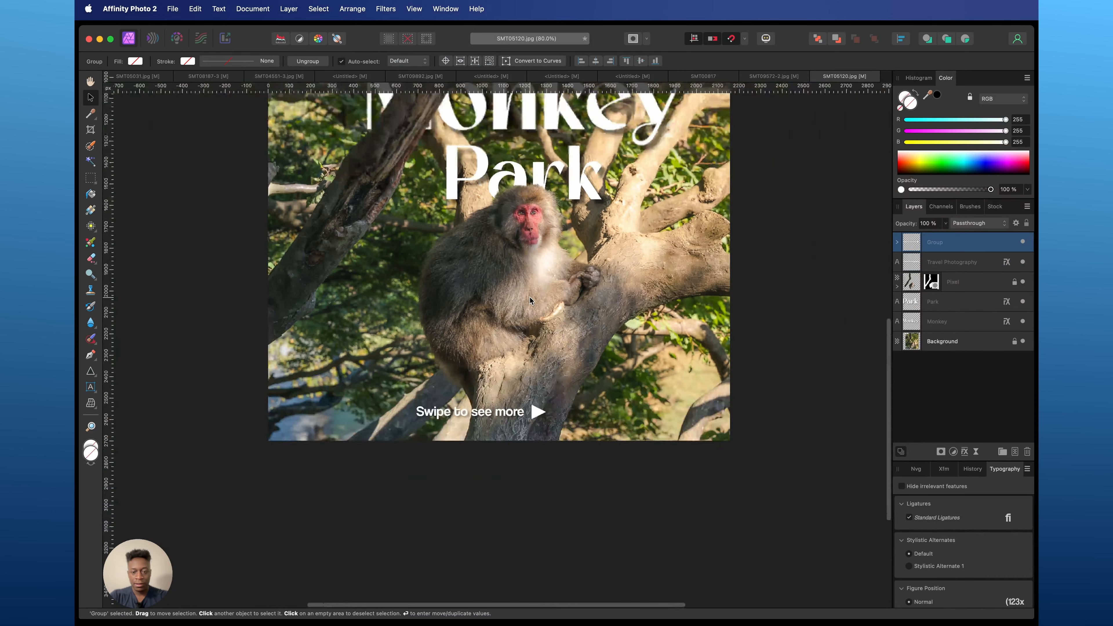
pyautogui.scroll(3, 529, 297)
pyautogui.hscroll(1, 530, 298)
pyautogui.scroll(2, 530, 298)
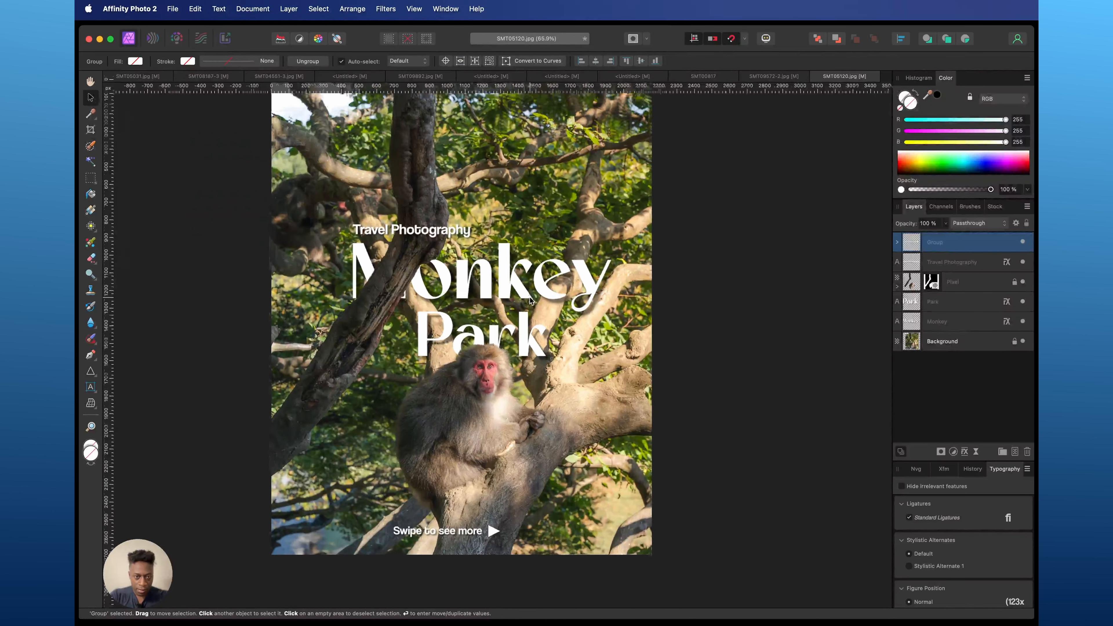
pyautogui.hscroll(-2, 529, 298)
pyautogui.click(477, 368)
pyautogui.scroll(-1, 477, 368)
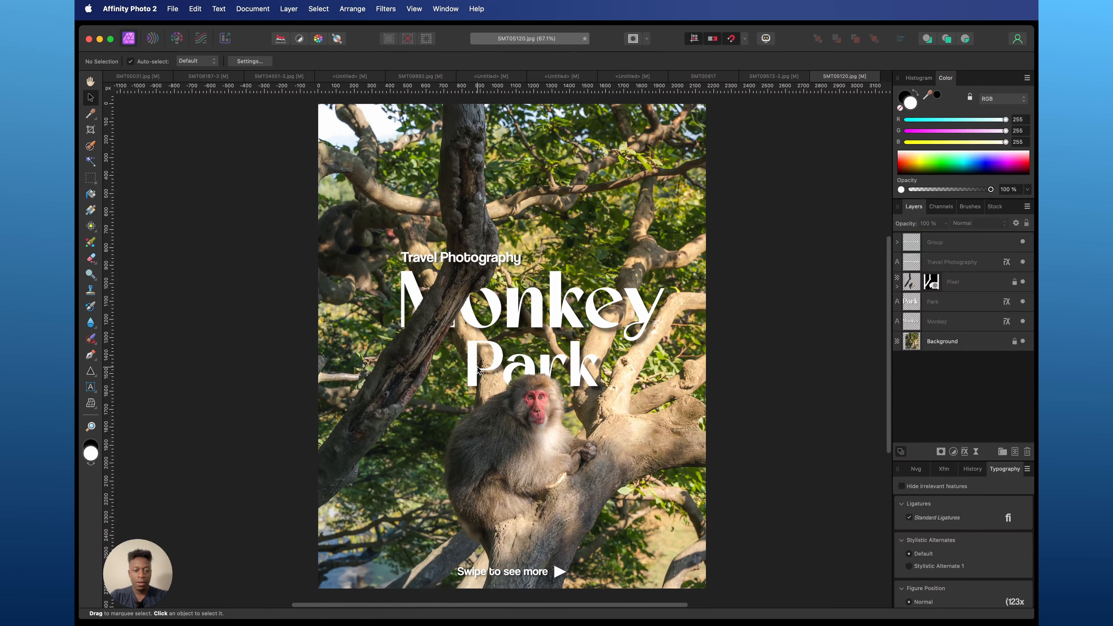